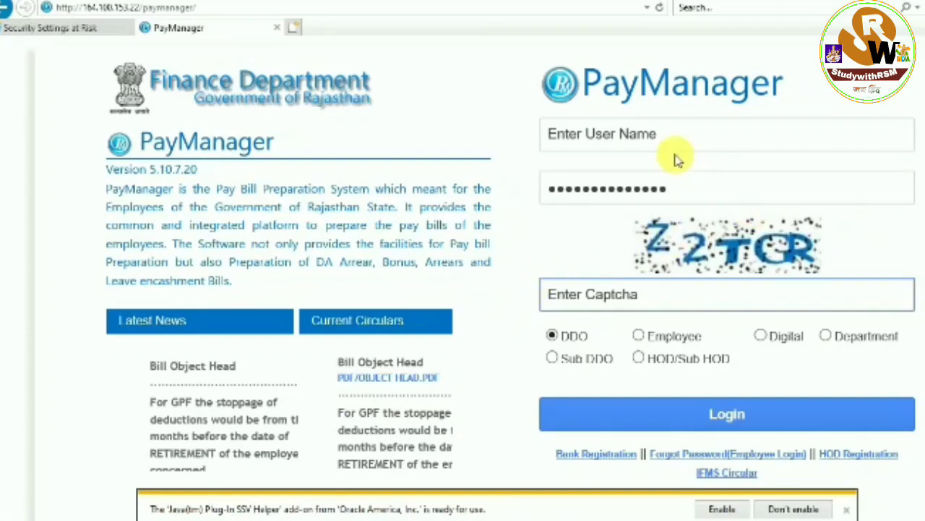
# Dismiss the Java add-on notice and activate the user name field for the DDO login.
pyautogui.click(849, 509)
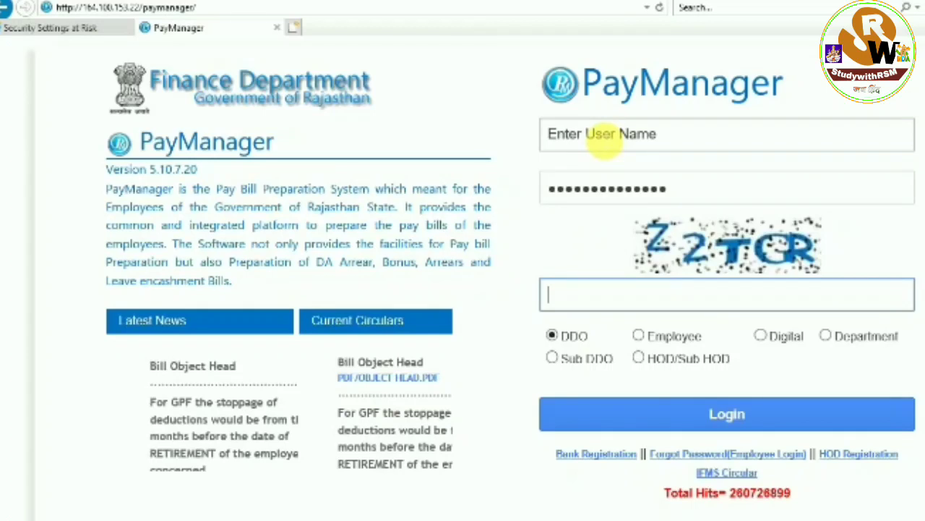
pyautogui.click(603, 140)
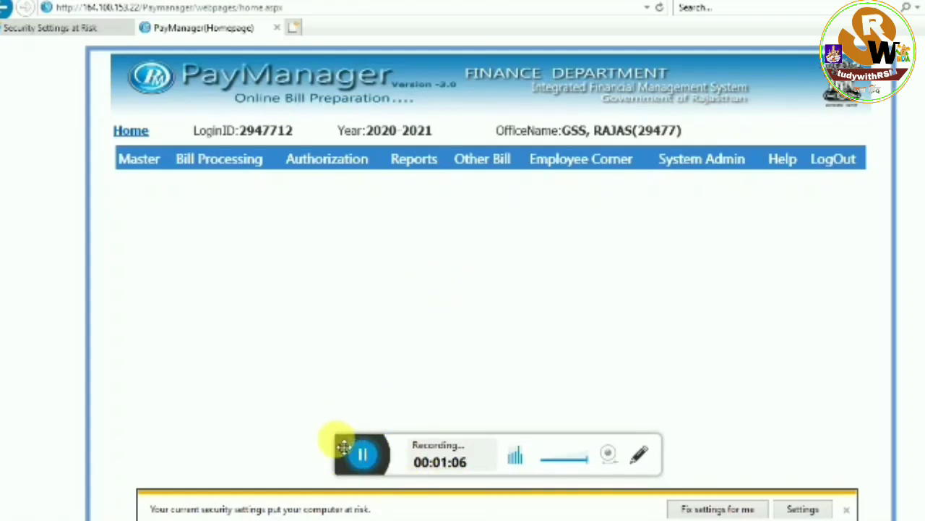
# Open the Bill No Allocation page for bill processing.
pyautogui.moveTo(345, 447); pyautogui.dragTo(600, 517)
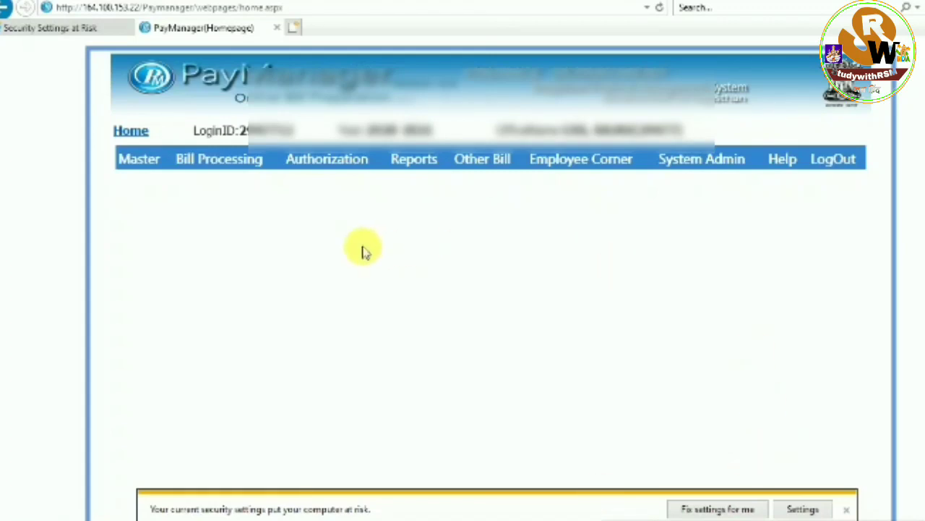
pyautogui.moveTo(244, 161)
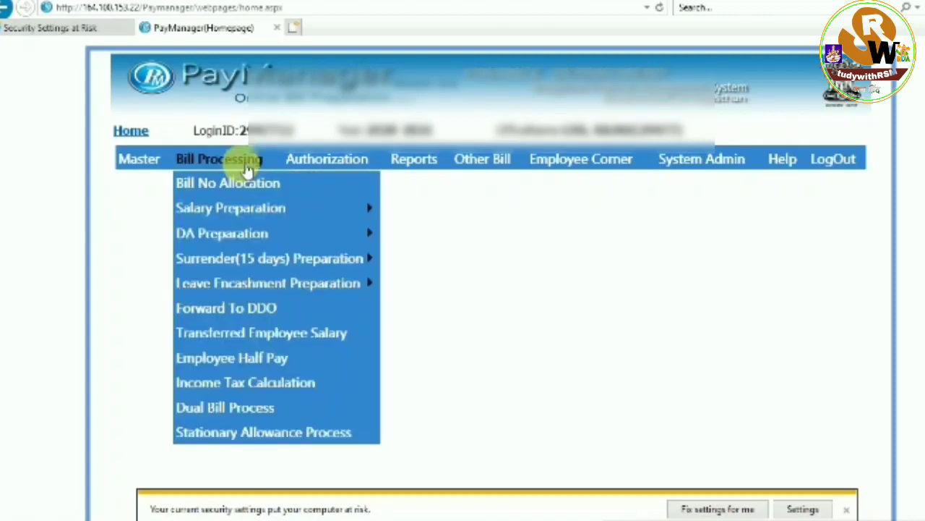
pyautogui.click(243, 183)
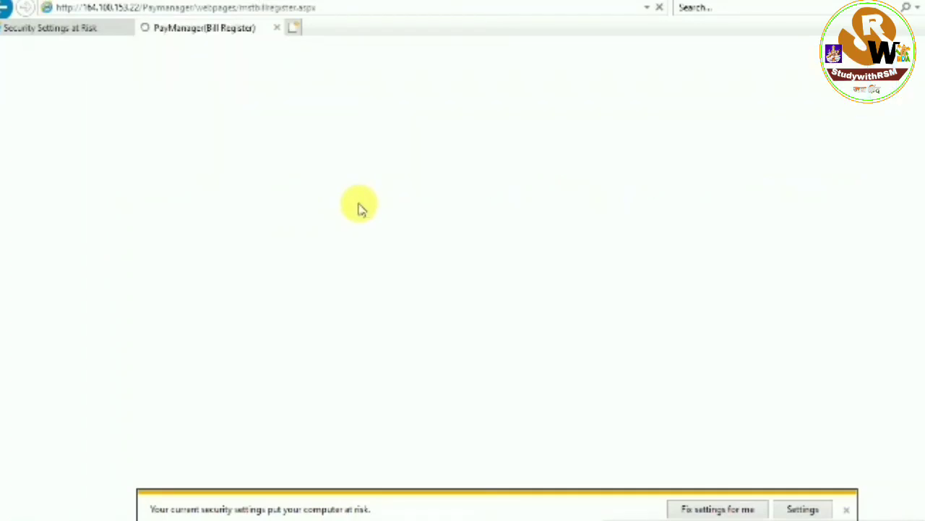
# Generate bill numbers starting from 15 for the July 2020 regular salary bills SF01 and SF27, and submit the allocation.
pyautogui.moveTo(358, 454)
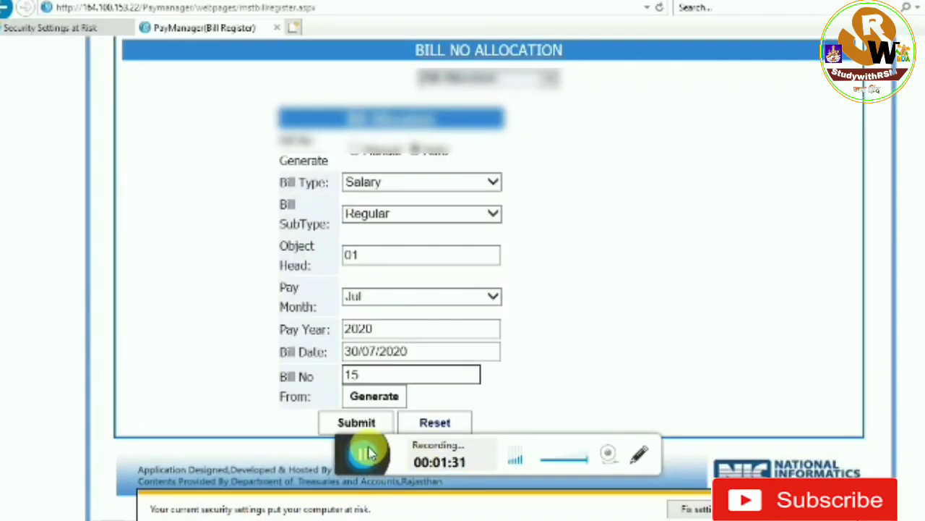
pyautogui.moveTo(359, 452); pyautogui.dragTo(514, 510)
pyautogui.click(373, 400)
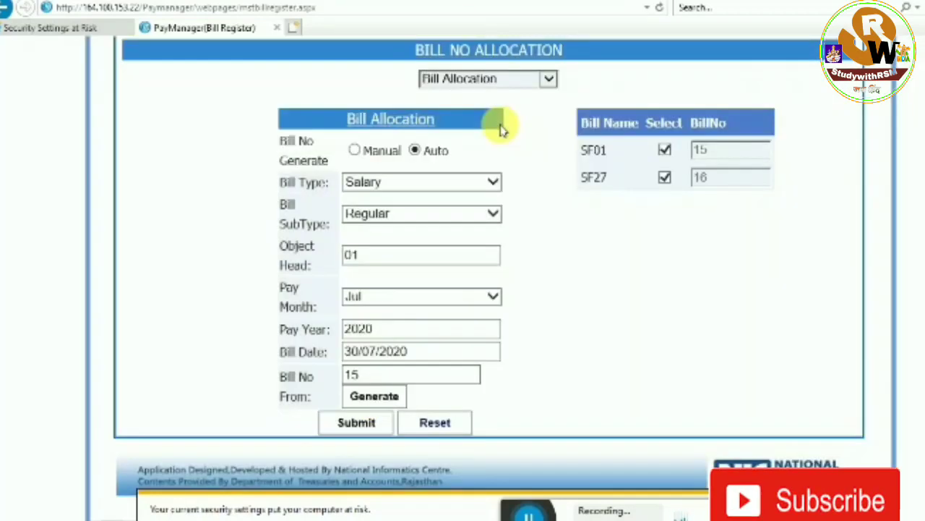
pyautogui.click(361, 424)
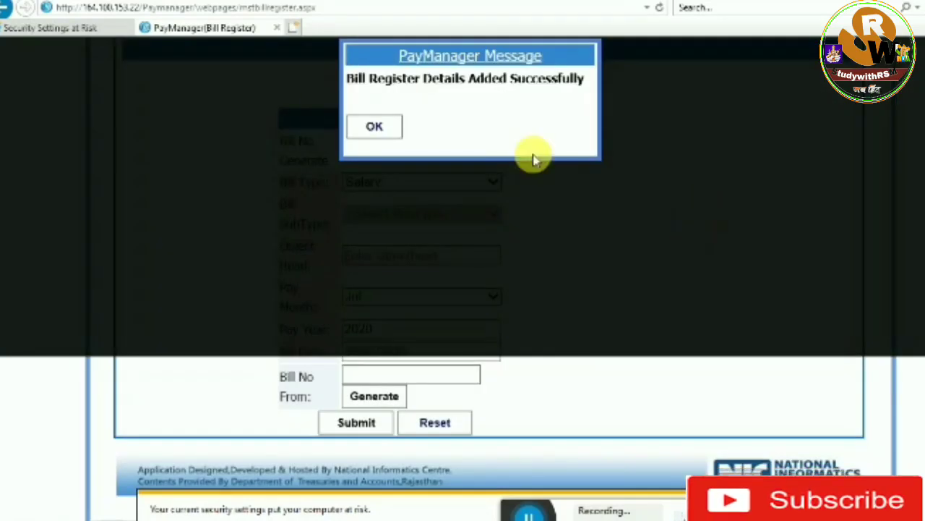
pyautogui.click(356, 123)
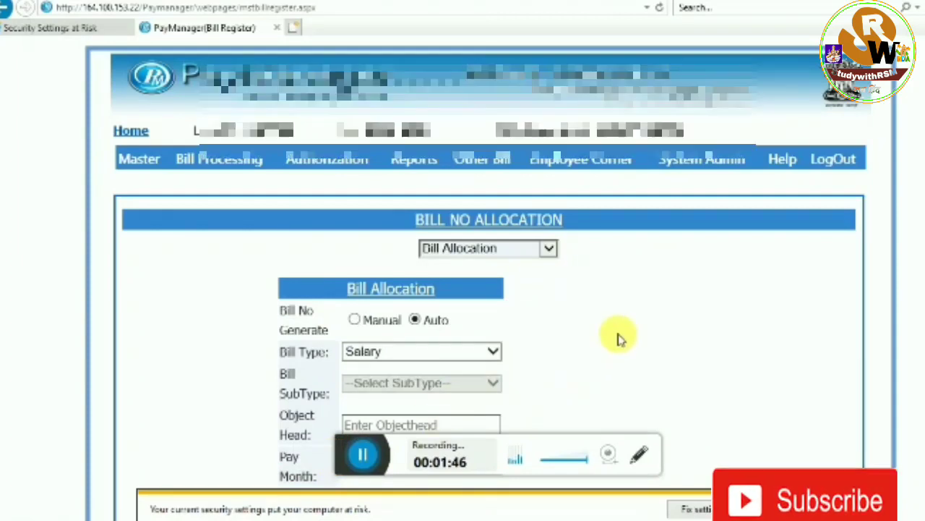
# Open the Employee Pay Details page for salary preparation.
pyautogui.moveTo(187, 156)
pyautogui.moveTo(221, 207)
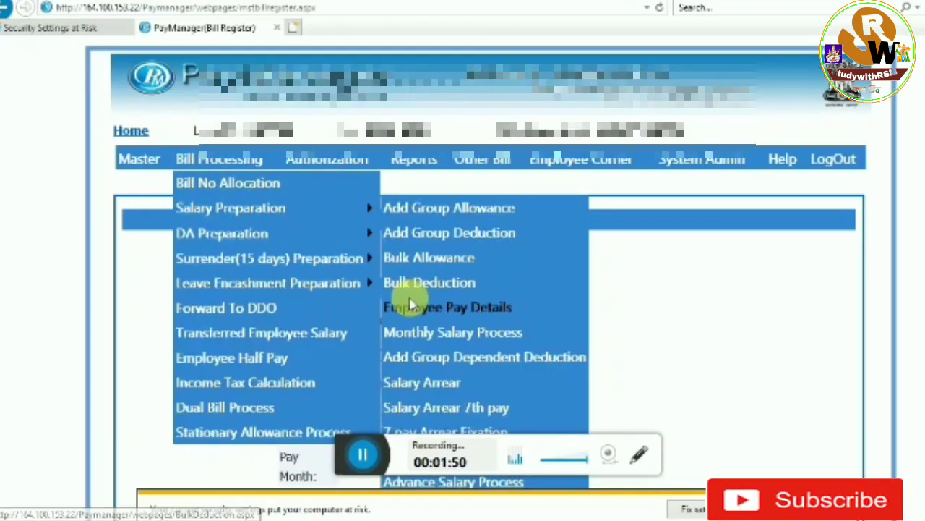
pyautogui.click(430, 308)
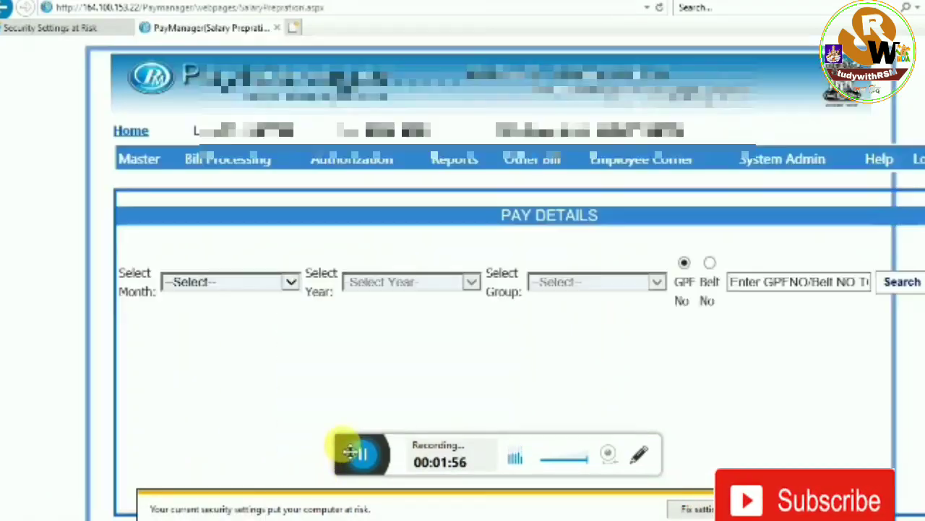
pyautogui.moveTo(349, 457); pyautogui.dragTo(532, 519)
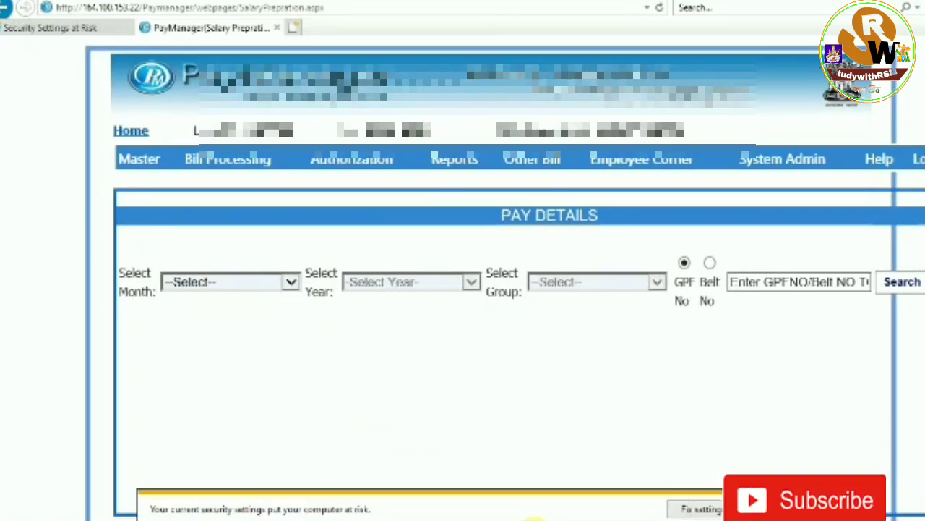
pyautogui.moveTo(130, 161)
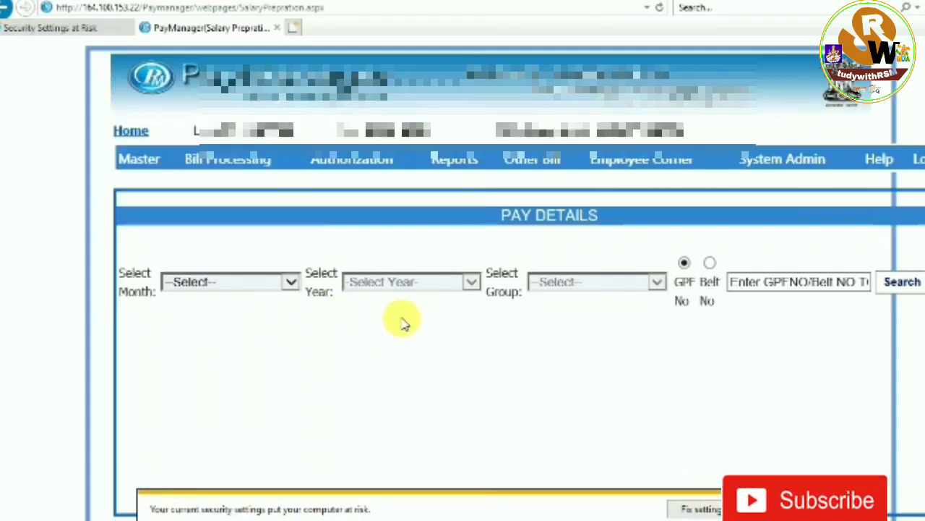
# Set the pay details selection to month July, year 2020 and group SF01.
pyautogui.click(225, 281)
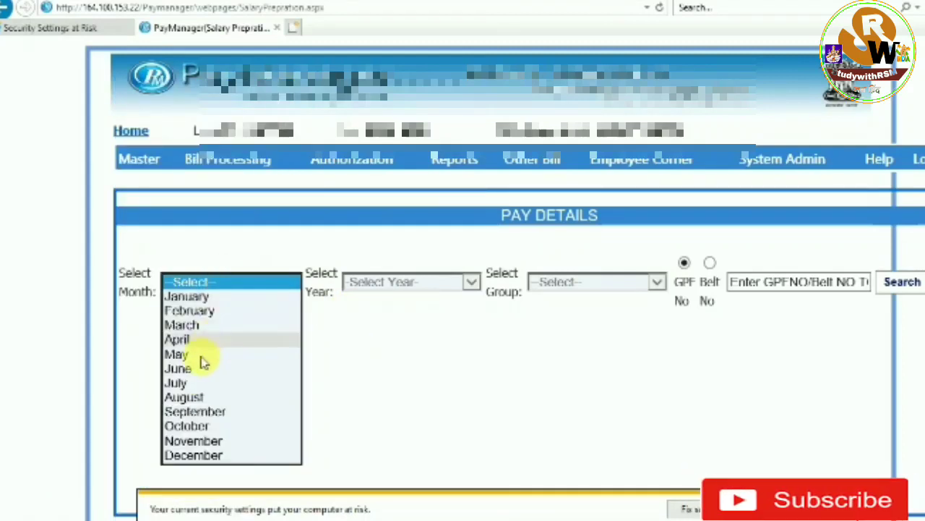
pyautogui.click(192, 387)
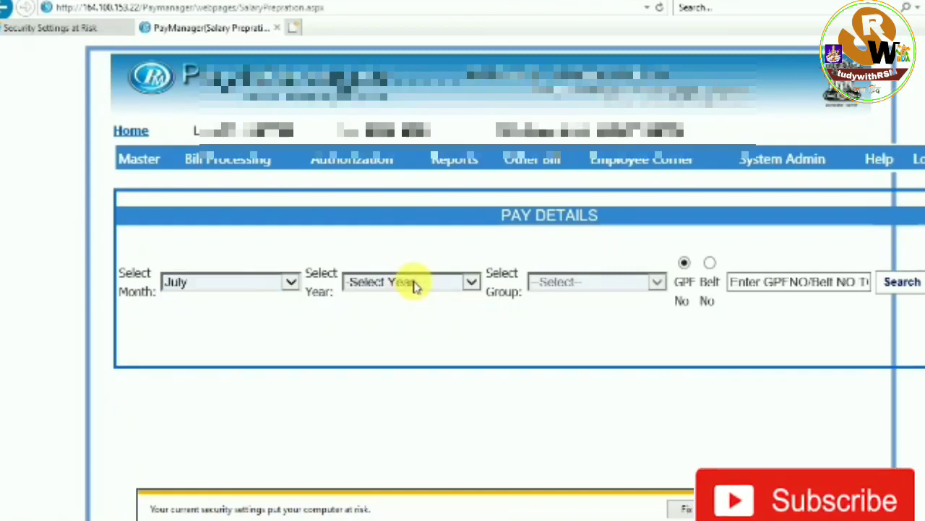
pyautogui.click(422, 281)
pyautogui.click(413, 300)
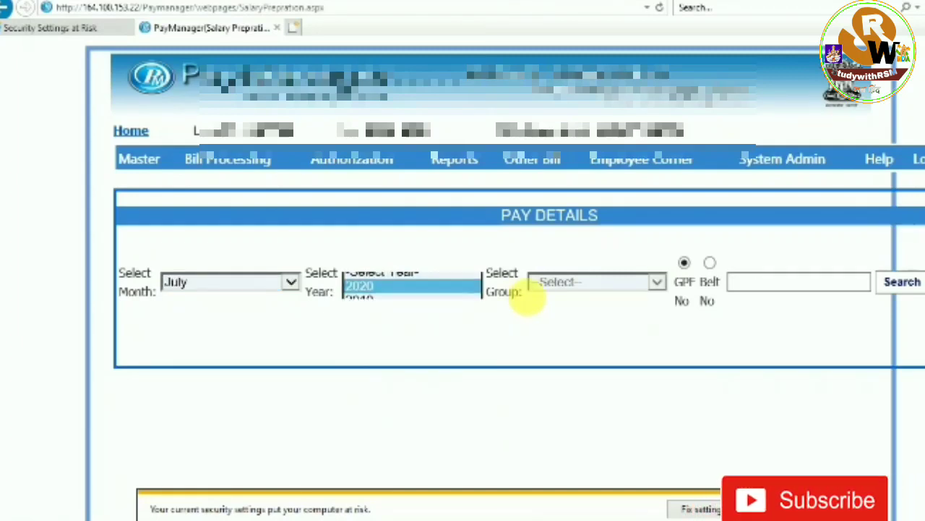
pyautogui.click(590, 284)
pyautogui.click(585, 299)
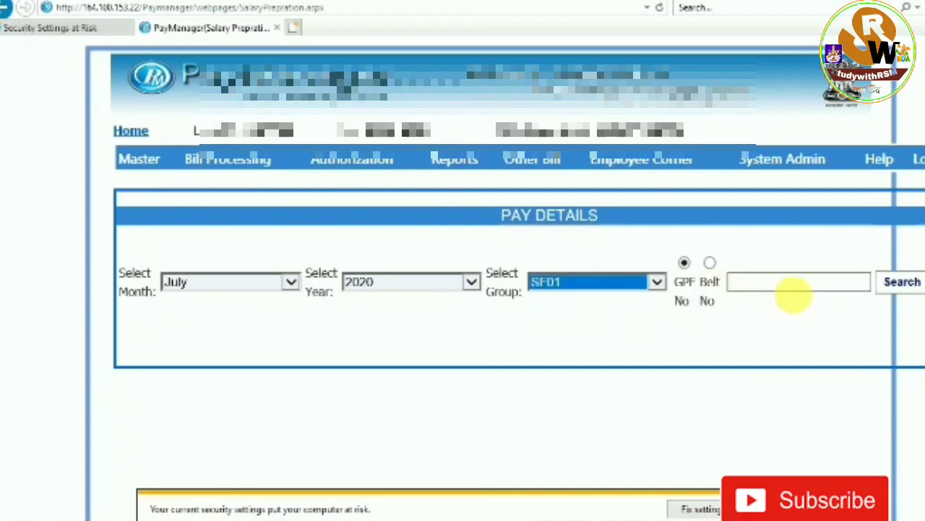
# Display the allowances and deductions of the fifth employee in the SF01 list.
pyautogui.scroll(-2, 425, 329)
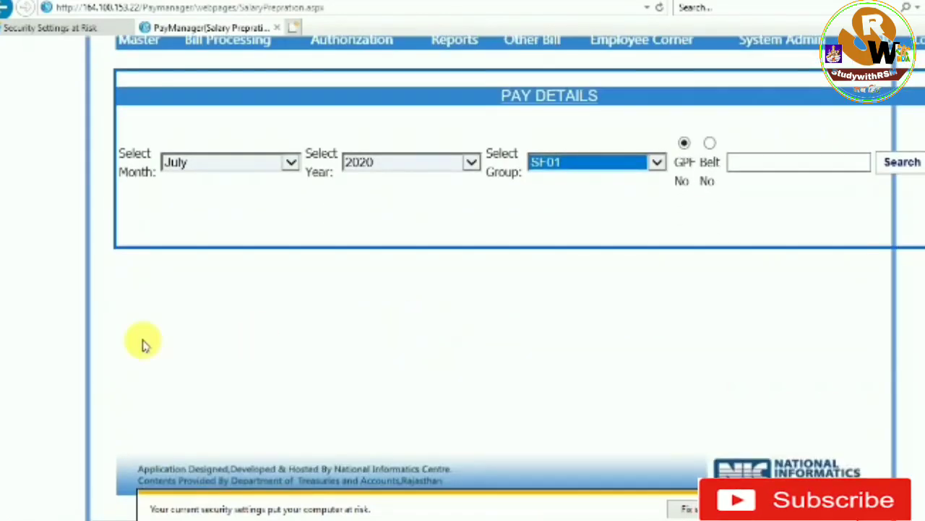
pyautogui.scroll(-3, 109, 307)
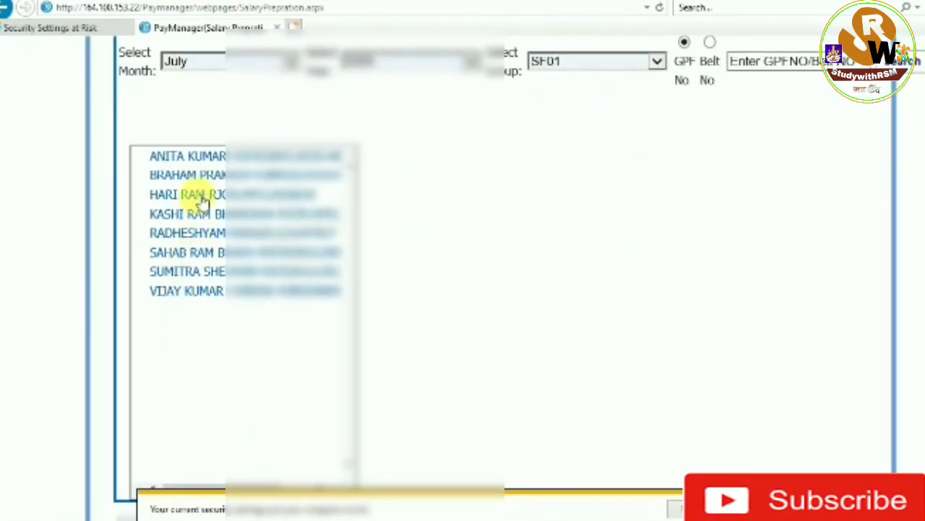
pyautogui.click(193, 233)
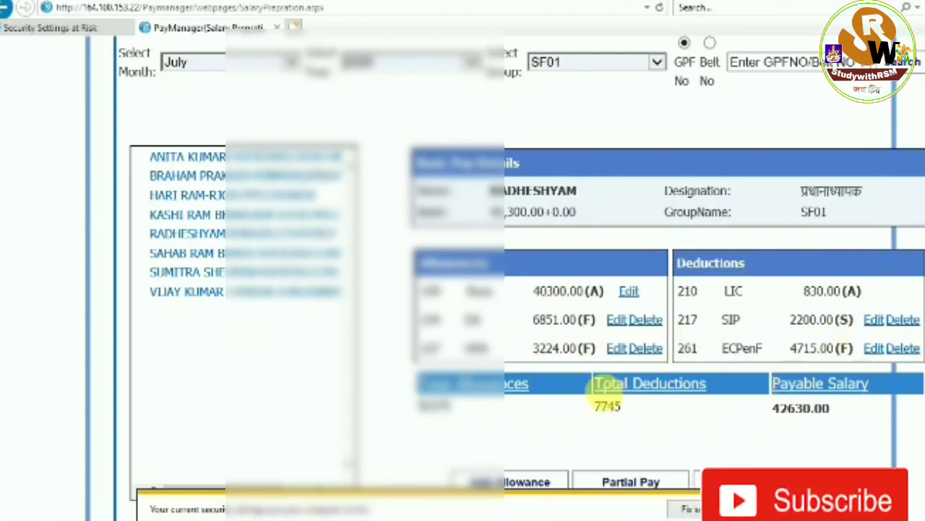
# Open the Monthly Salary Process page for salary preparation.
pyautogui.scroll(3, 285, 345)
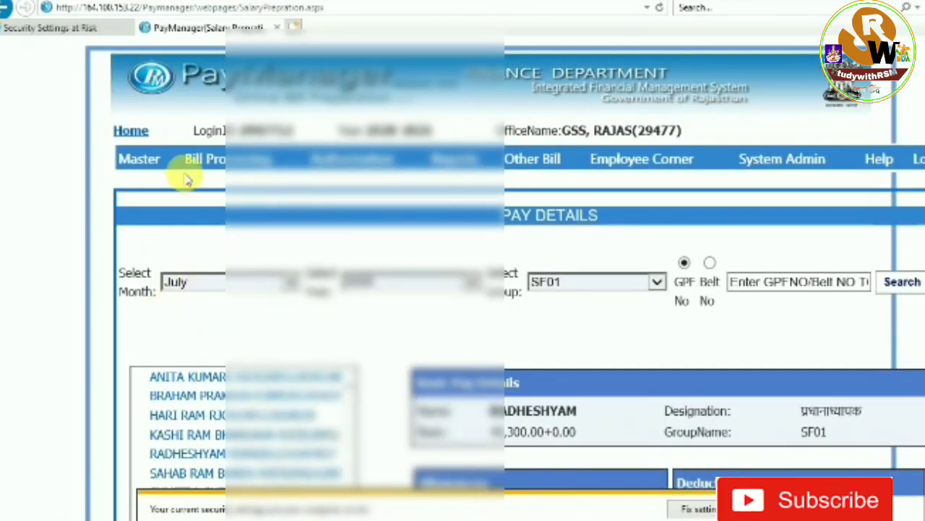
pyautogui.moveTo(193, 158)
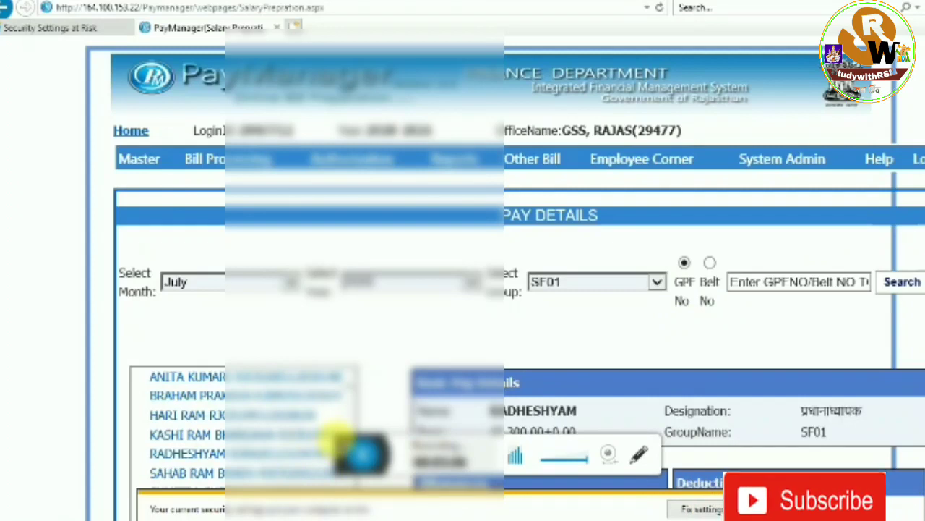
pyautogui.moveTo(355, 454); pyautogui.dragTo(551, 515)
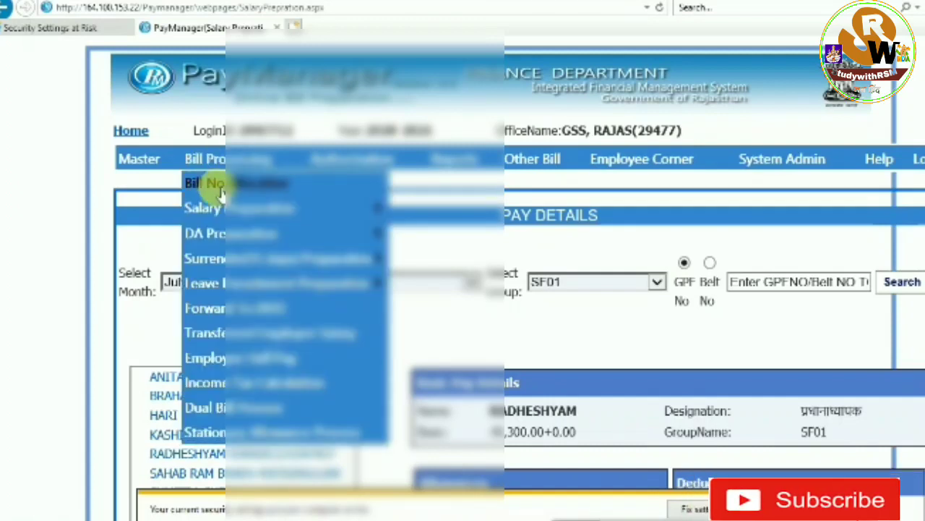
pyautogui.moveTo(239, 208)
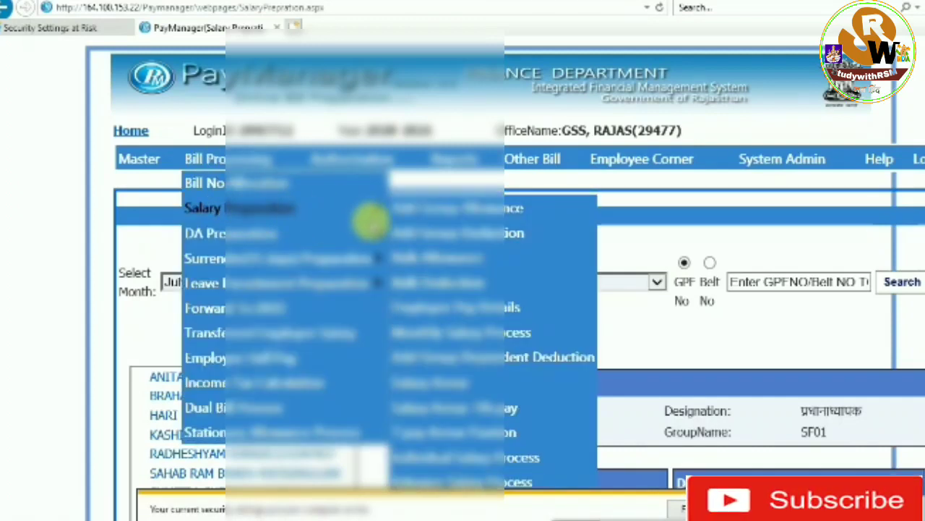
pyautogui.moveTo(387, 235)
pyautogui.moveTo(310, 207)
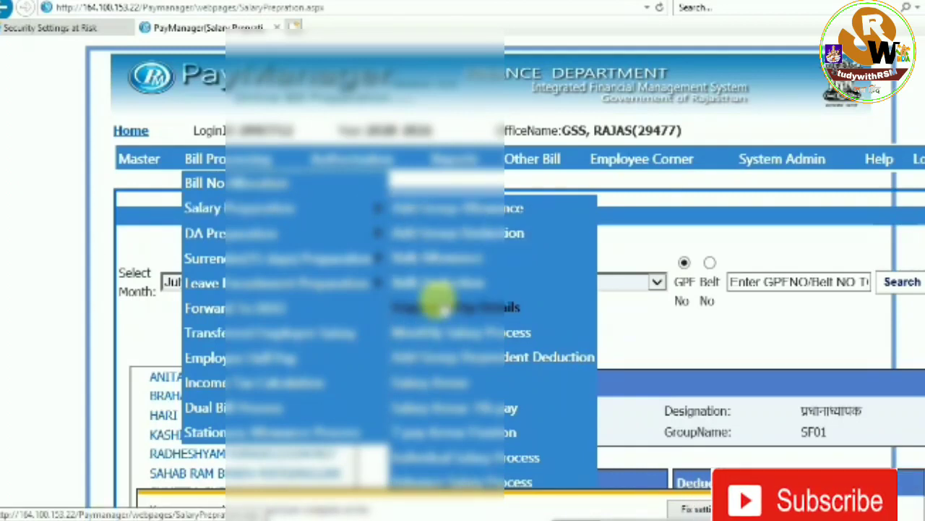
pyautogui.click(443, 332)
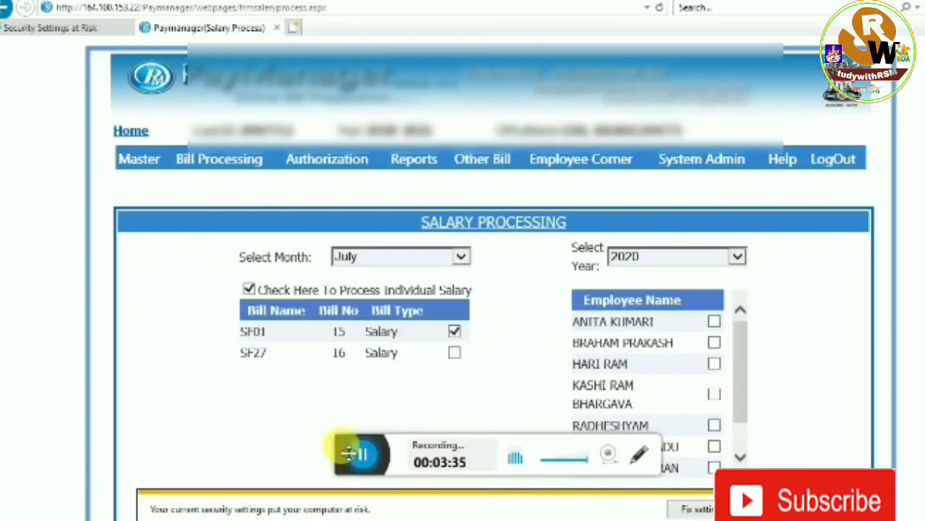
# Select all SF01 employees except the third one in the list for individual salary processing.
pyautogui.moveTo(409, 438); pyautogui.dragTo(467, 510)
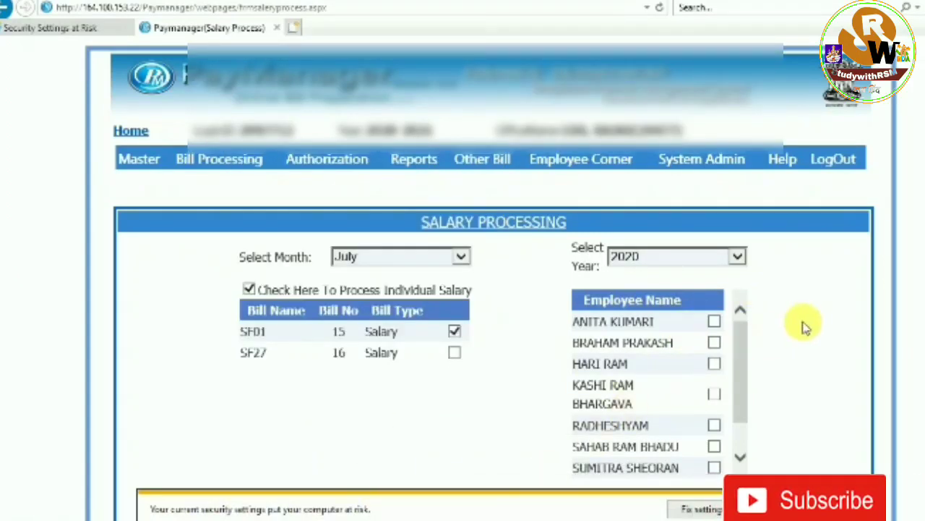
pyautogui.scroll(-1, 799, 322)
pyautogui.click(715, 248)
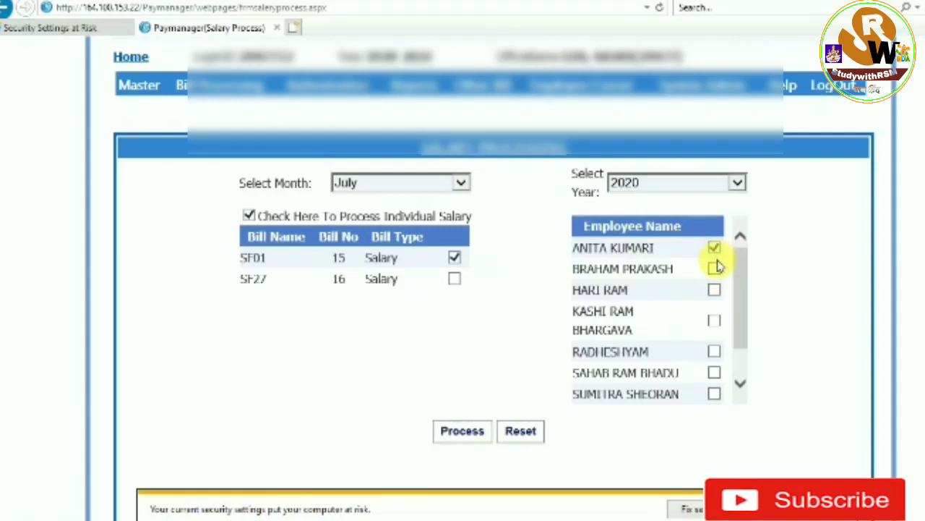
pyautogui.click(714, 269)
pyautogui.click(714, 320)
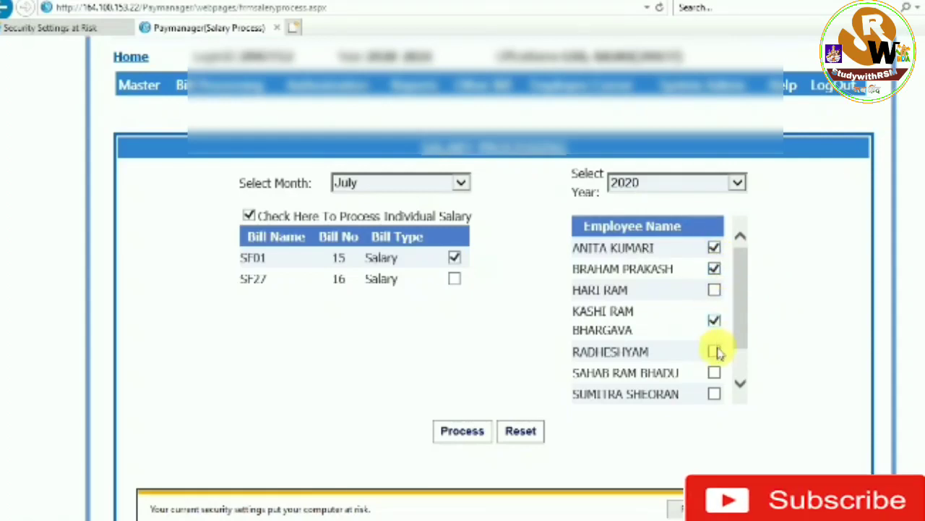
pyautogui.click(714, 352)
pyautogui.click(714, 372)
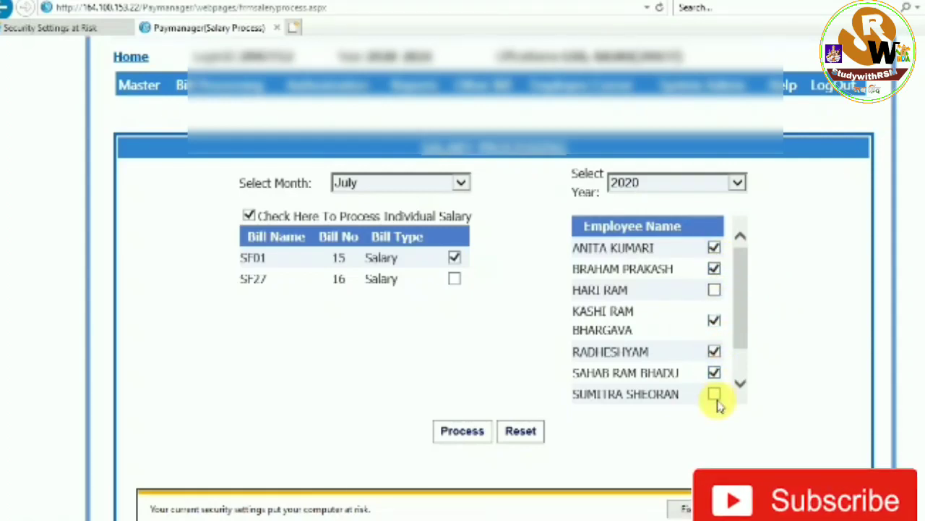
pyautogui.click(715, 395)
pyautogui.click(740, 383)
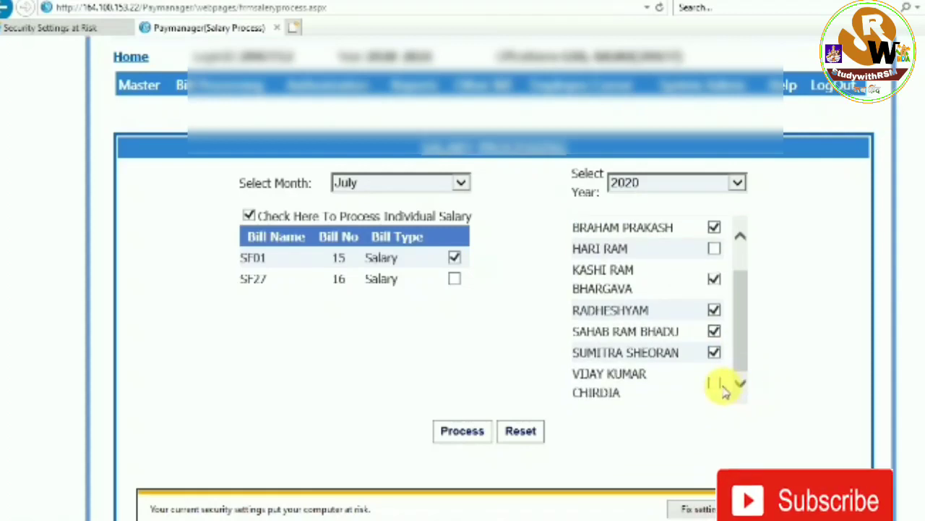
# Check the employee selection and process the July 2020 salary of bill SF01 for the selected employees.
pyautogui.scroll(2, 694, 340)
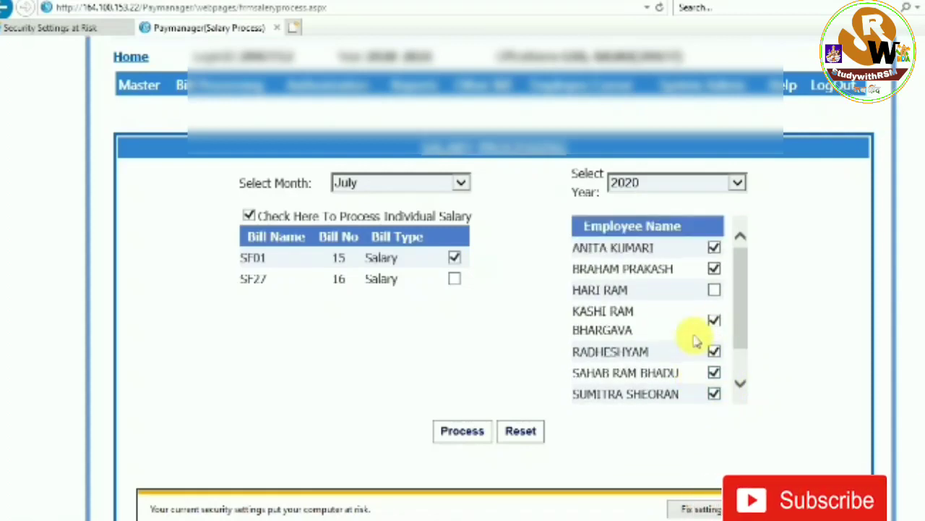
pyautogui.scroll(-2, 671, 285)
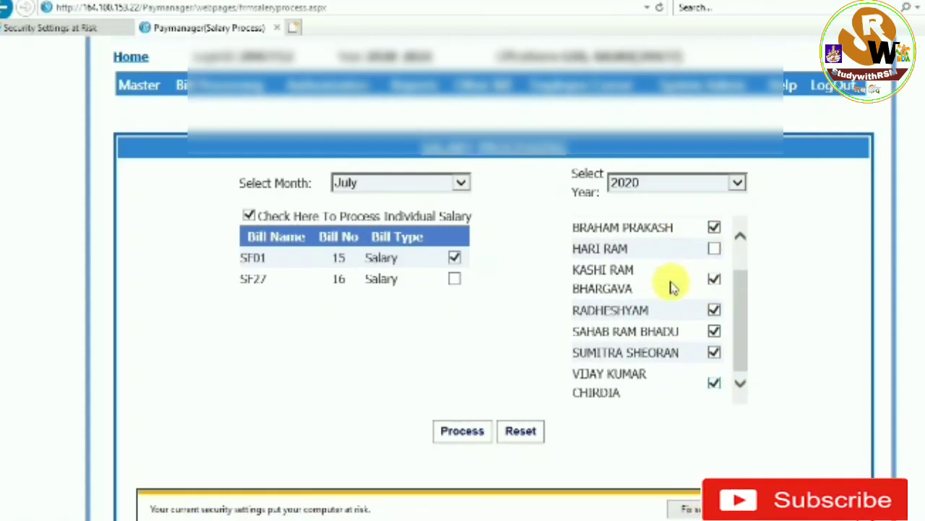
pyautogui.scroll(2, 672, 286)
pyautogui.scroll(-1, 672, 287)
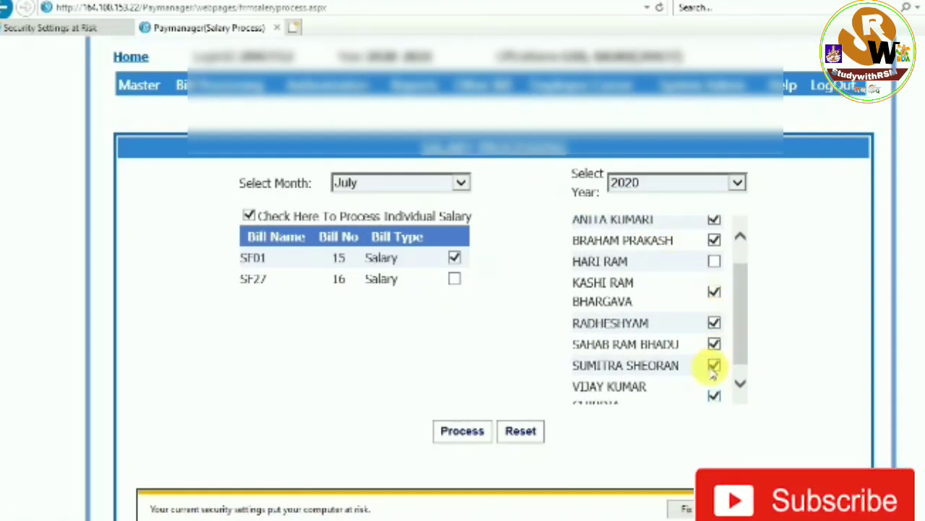
pyautogui.click(468, 432)
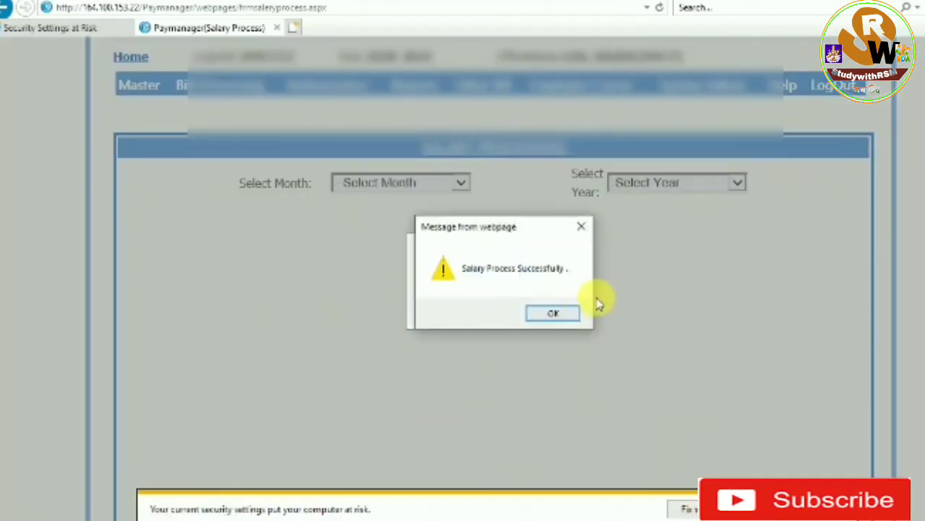
# Acknowledge the completed salary processing and open the Document Upload page for authorization.
pyautogui.click(553, 313)
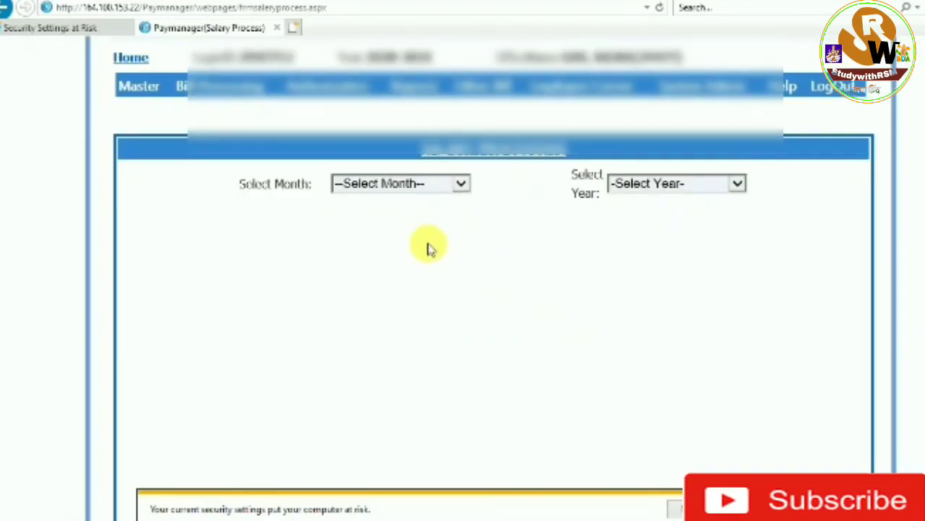
pyautogui.scroll(2, 483, 189)
pyautogui.moveTo(311, 454)
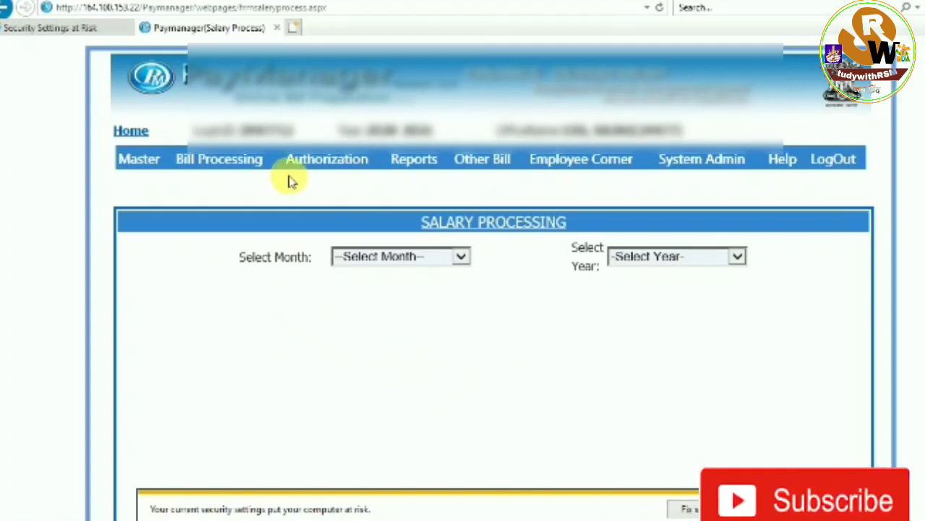
pyautogui.moveTo(306, 166)
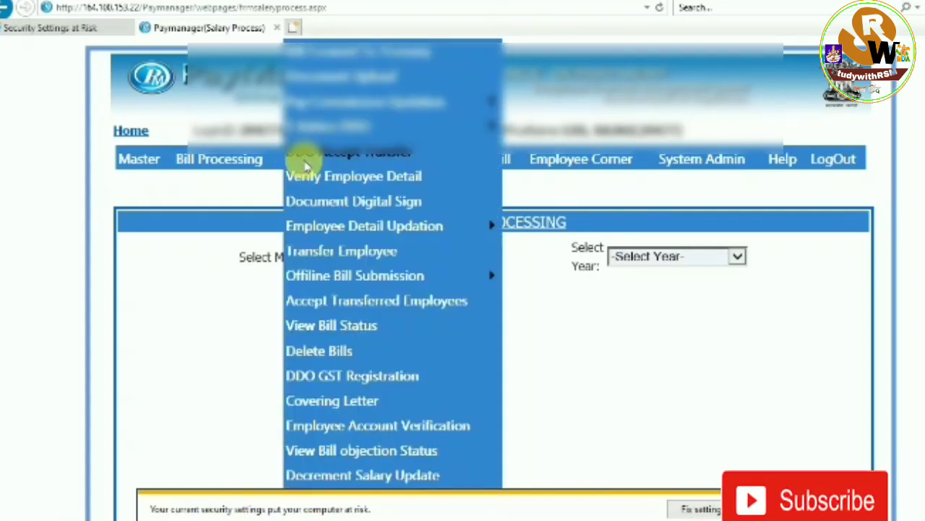
pyautogui.click(344, 78)
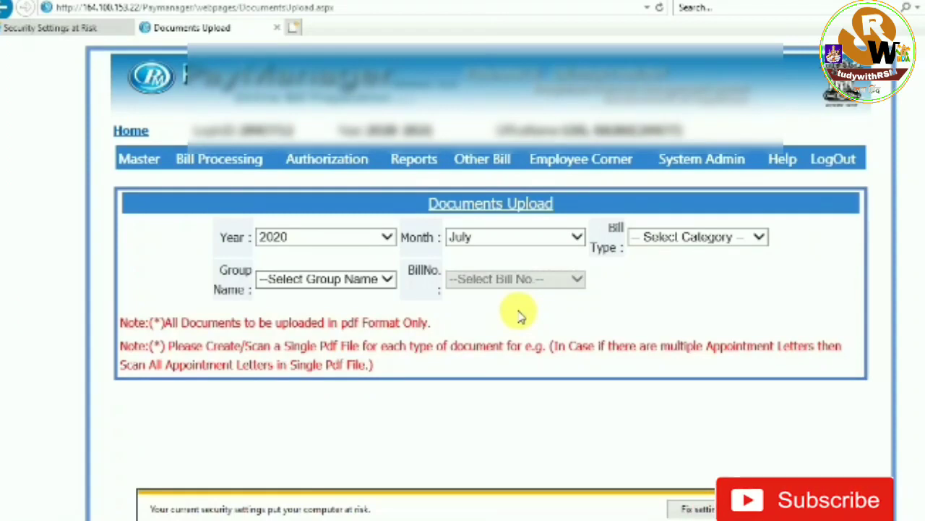
# Load the July 2020 document upload form for bill type Salary, group SF01 and bill number 15.
pyautogui.click(679, 244)
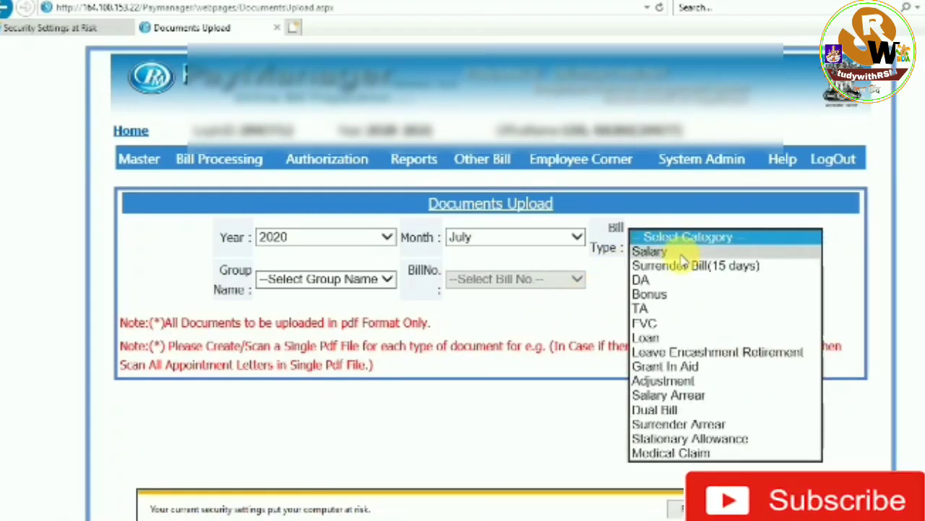
pyautogui.click(675, 250)
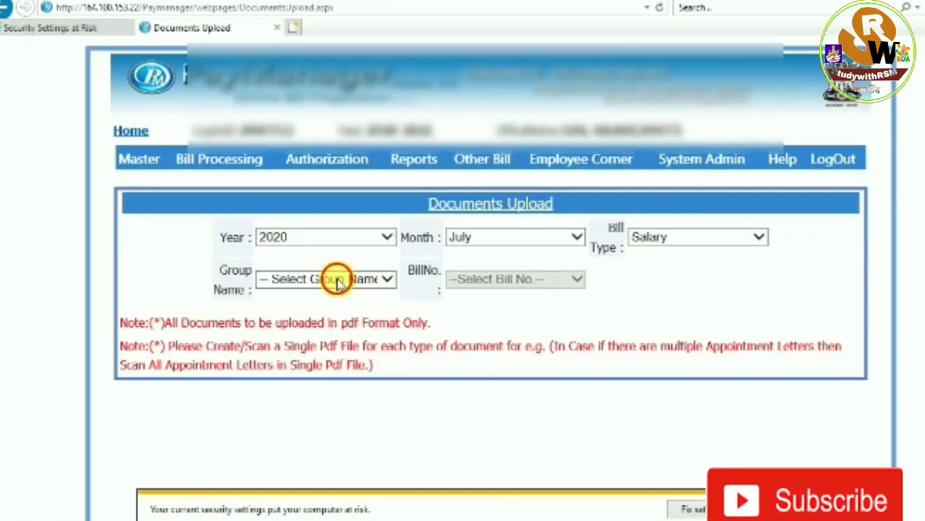
pyautogui.click(336, 280)
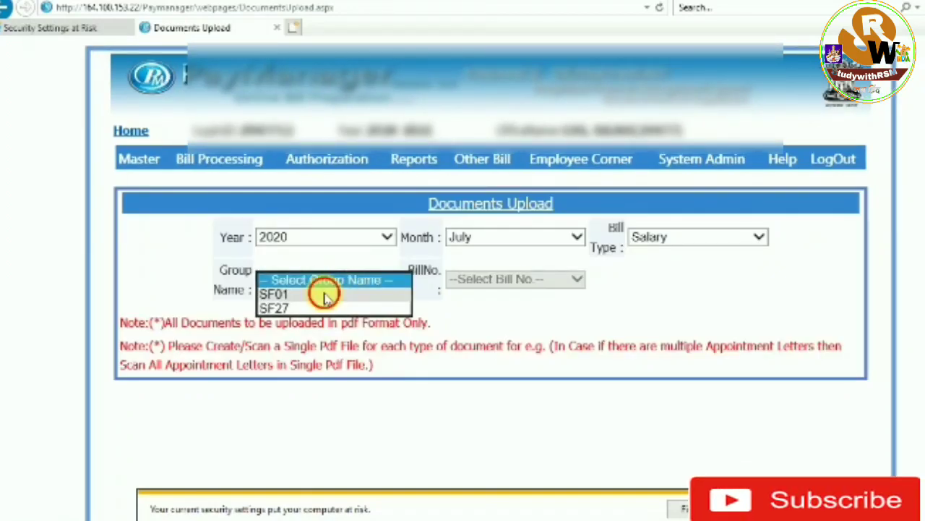
pyautogui.click(326, 291)
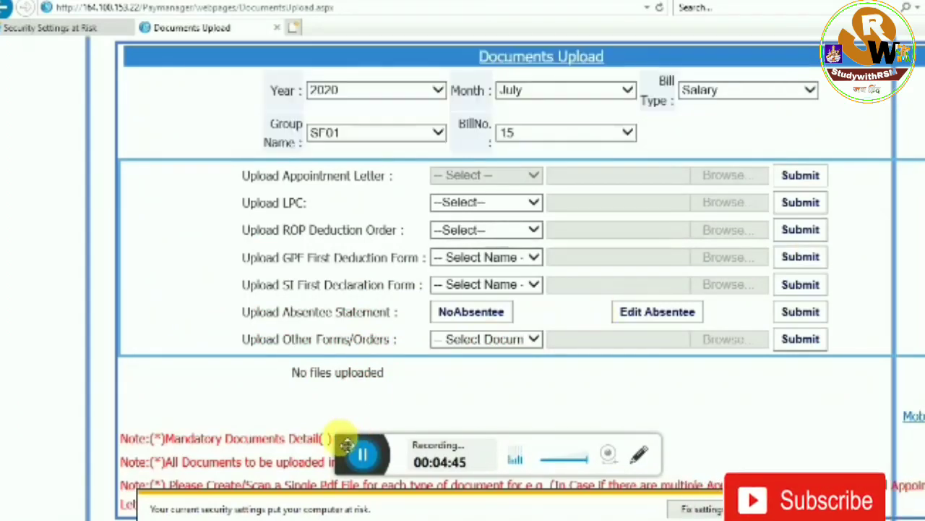
pyautogui.moveTo(346, 445); pyautogui.dragTo(371, 472)
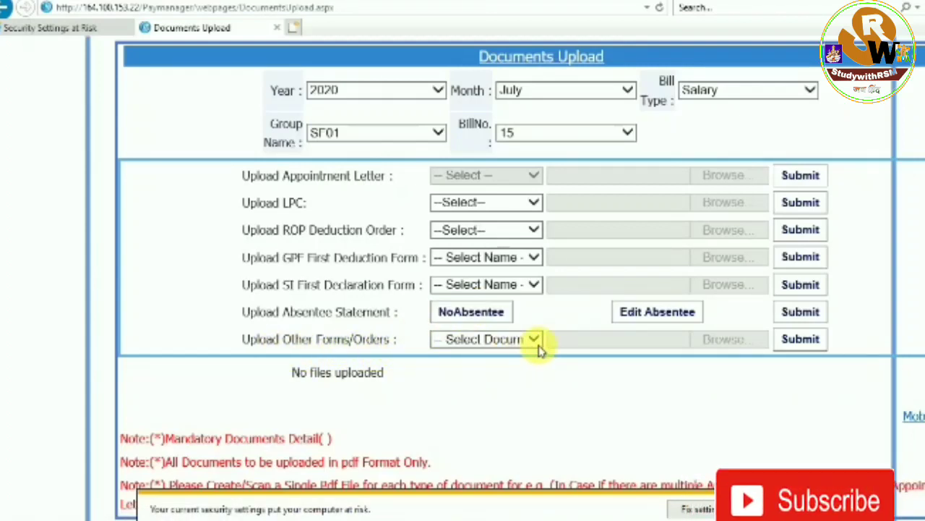
# Declare no absentees for the absentee statement of bill 15.
pyautogui.click(478, 315)
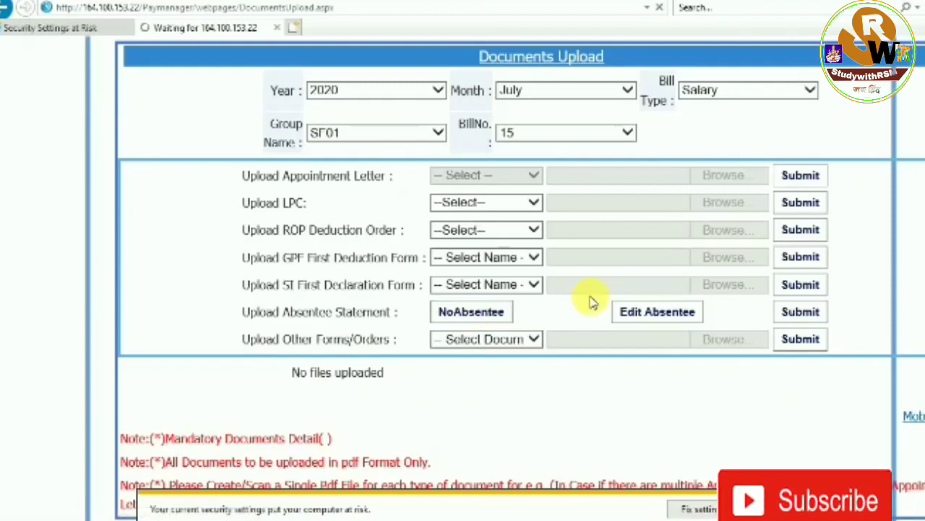
pyautogui.scroll(-2, 538, 369)
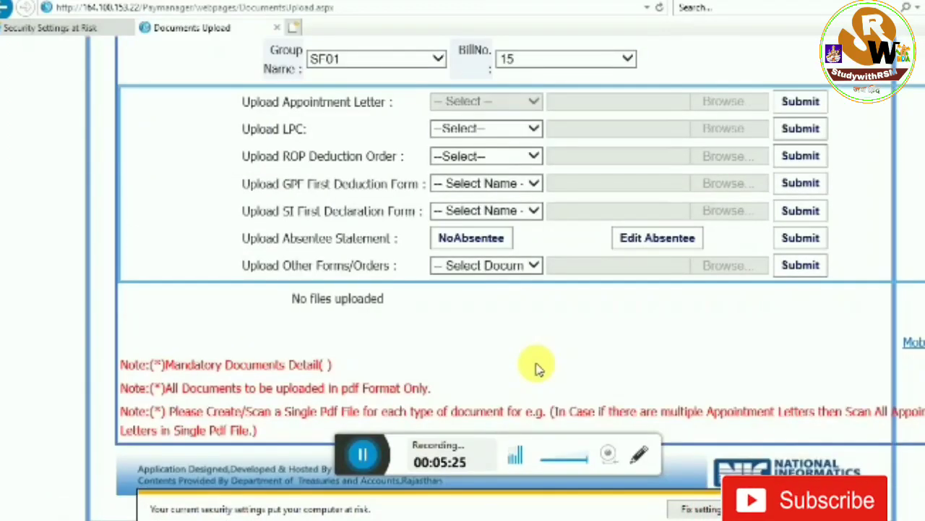
pyautogui.moveTo(348, 447); pyautogui.dragTo(375, 486)
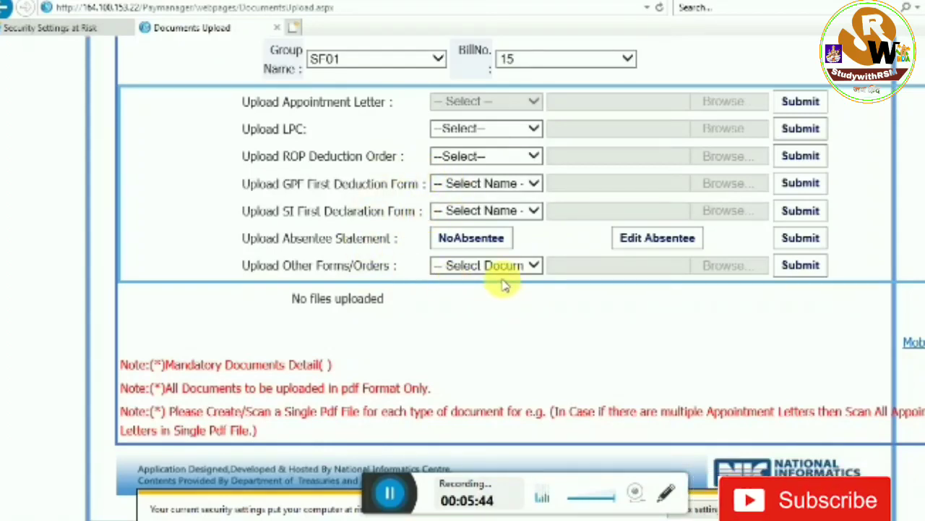
# Upload the PDF "Increment HM ,Staff GSS Rajas" from Downloads as an Other Document under Other Forms/Orders and submit it.
pyautogui.click(523, 266)
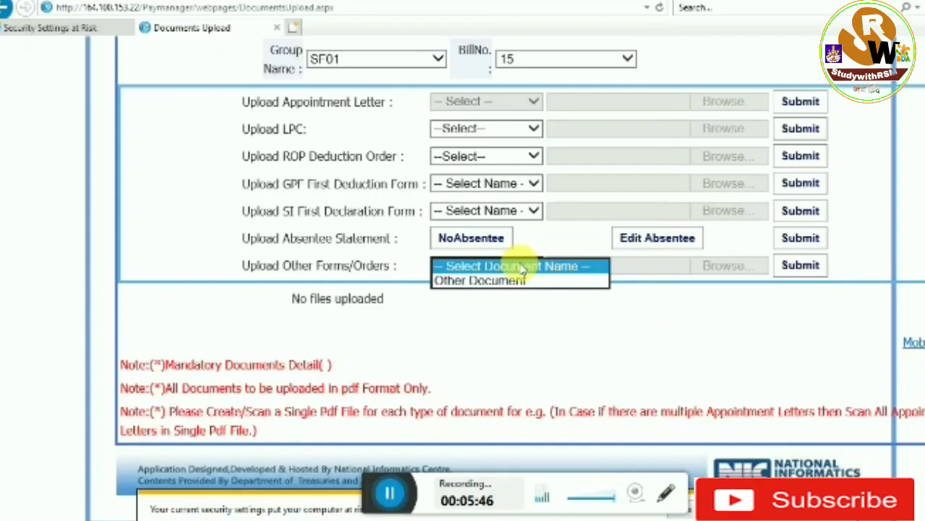
pyautogui.click(518, 284)
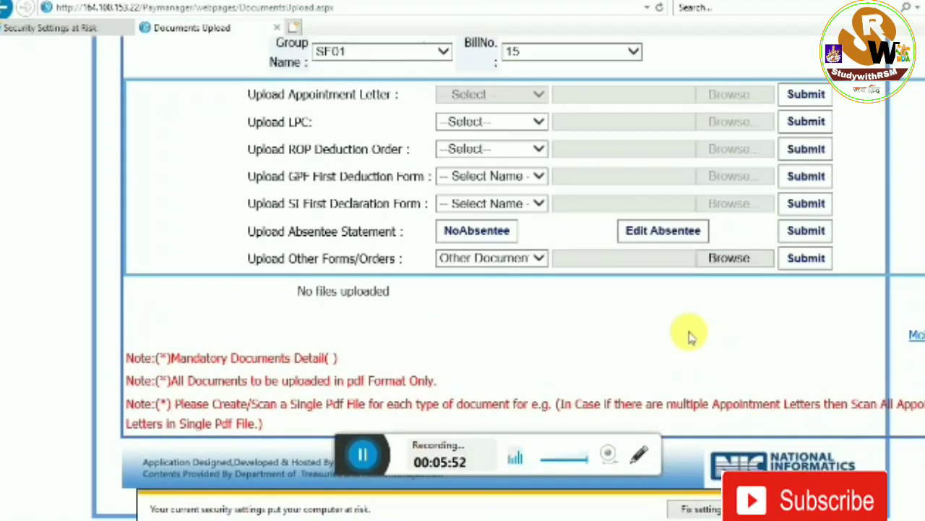
pyautogui.click(732, 260)
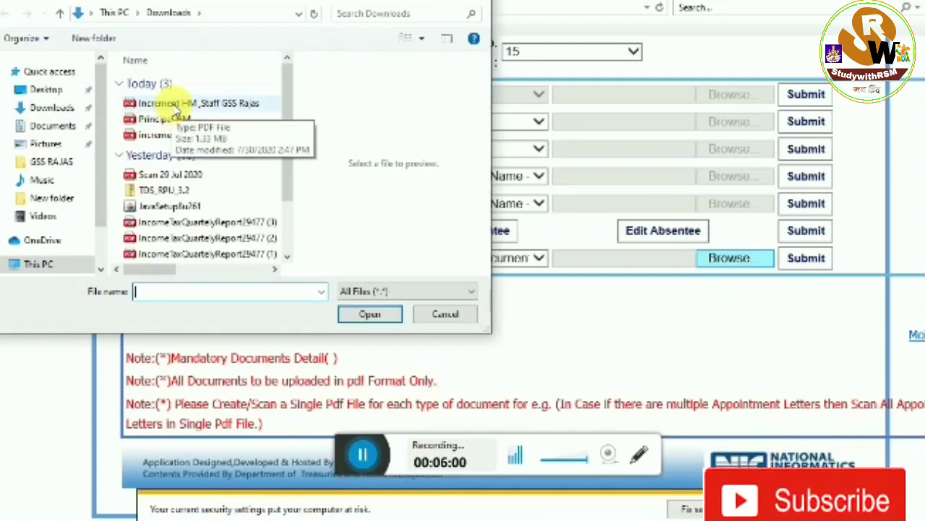
pyautogui.click(176, 109)
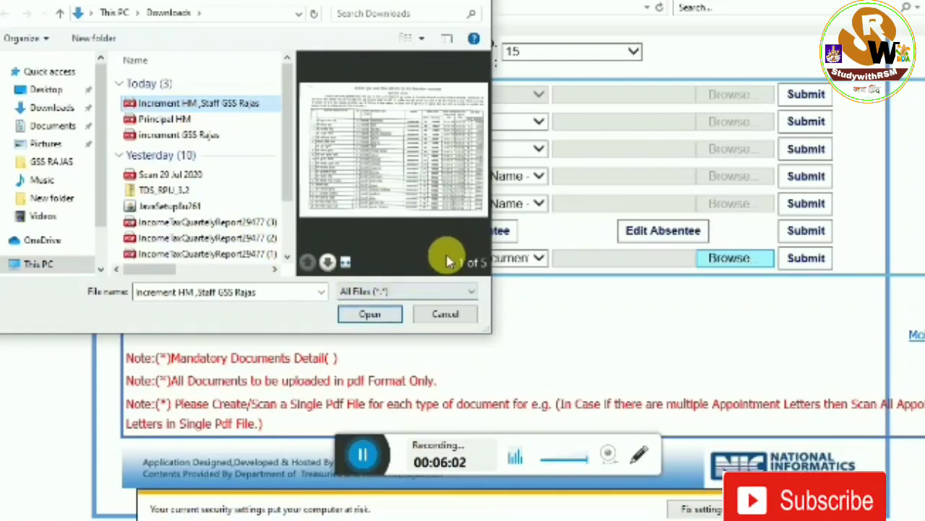
pyautogui.click(370, 313)
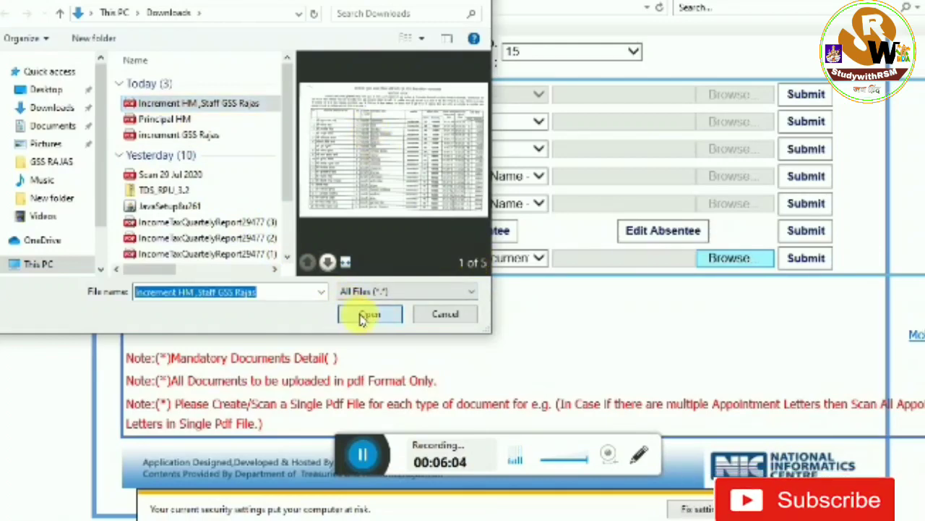
pyautogui.click(805, 259)
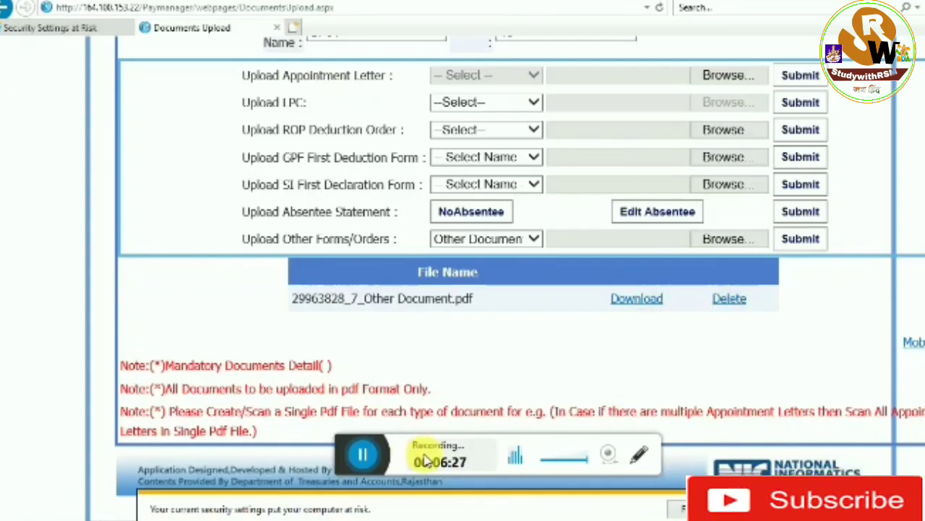
# Download the uploaded Other Document PDF of bill 15 and review the upload form.
pyautogui.scroll(2, 516, 361)
pyautogui.scroll(1, 516, 361)
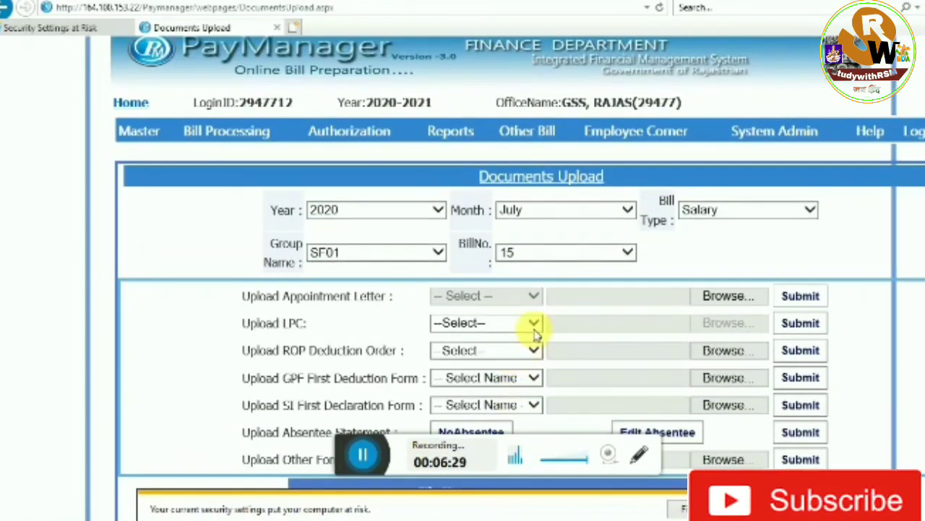
pyautogui.moveTo(349, 130)
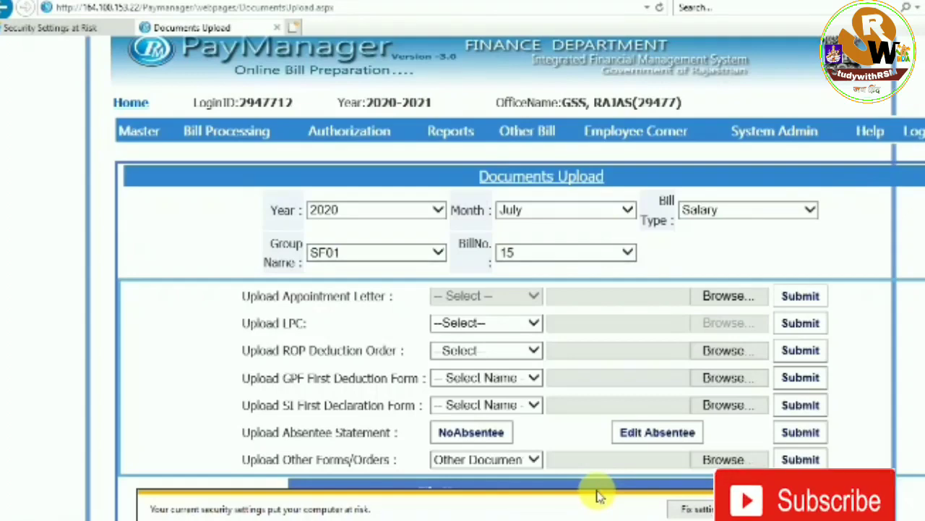
pyautogui.scroll(-2, 572, 279)
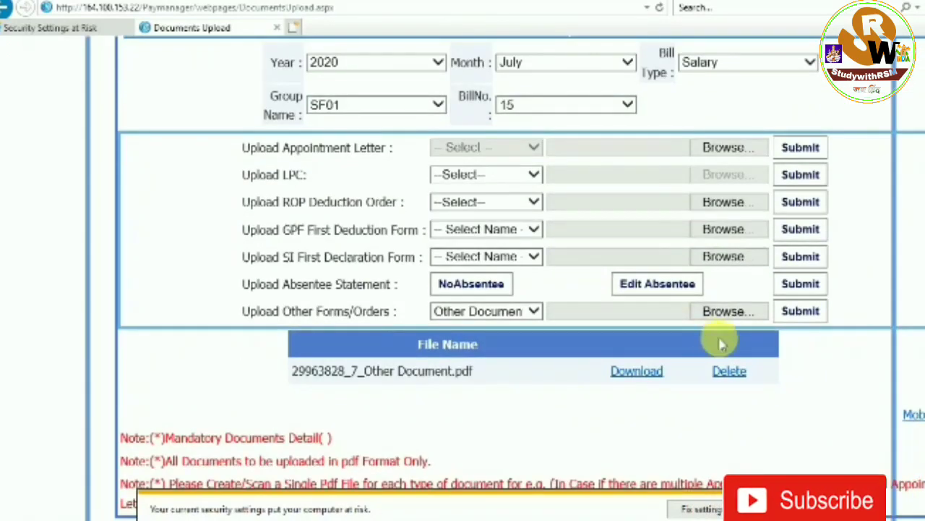
pyautogui.click(631, 372)
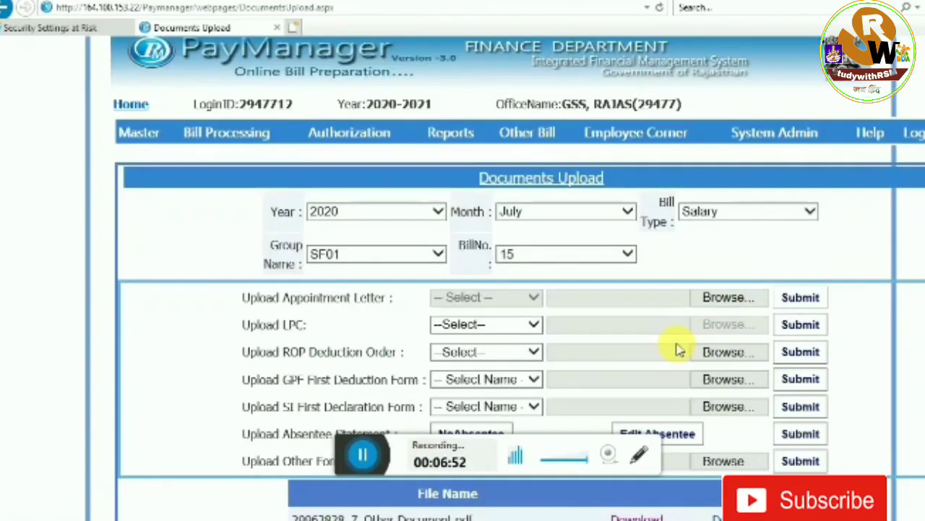
pyautogui.click(362, 454)
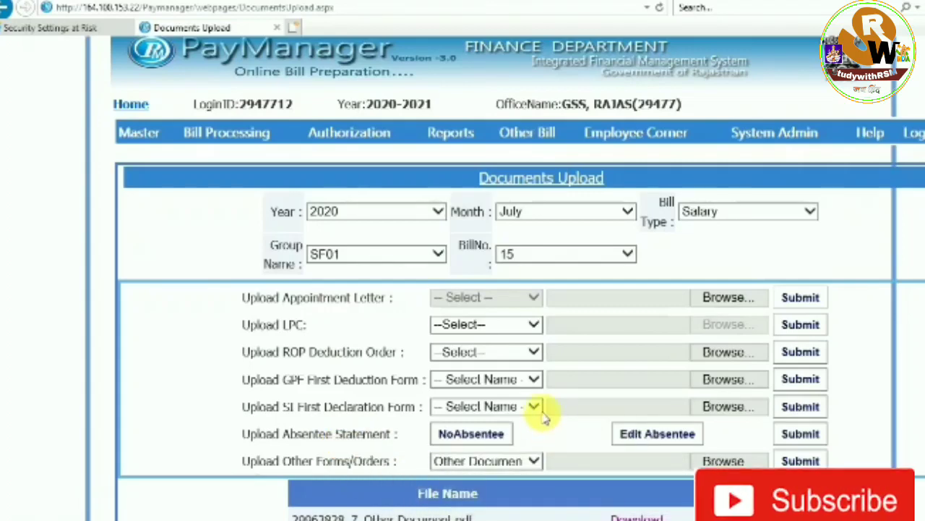
pyautogui.scroll(-2, 543, 418)
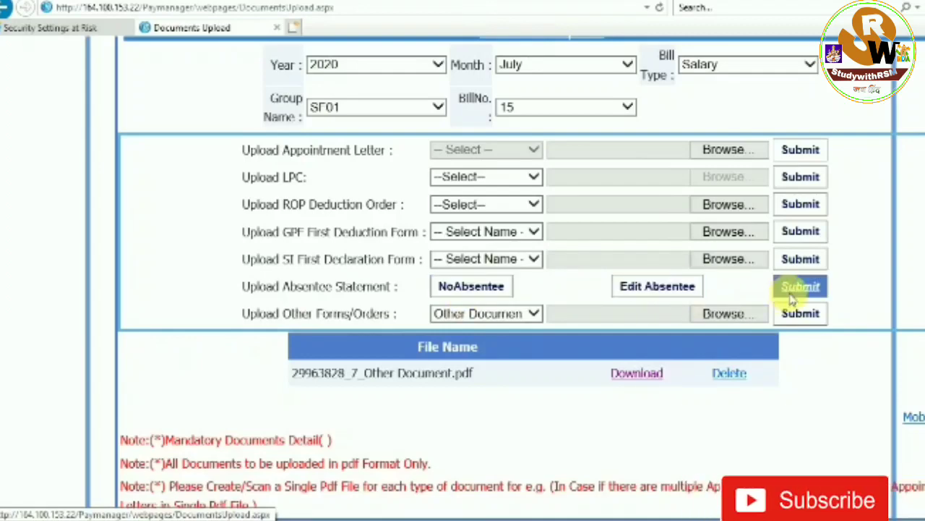
# Open the Forward To DDO page for bill processing.
pyautogui.scroll(3, 366, 335)
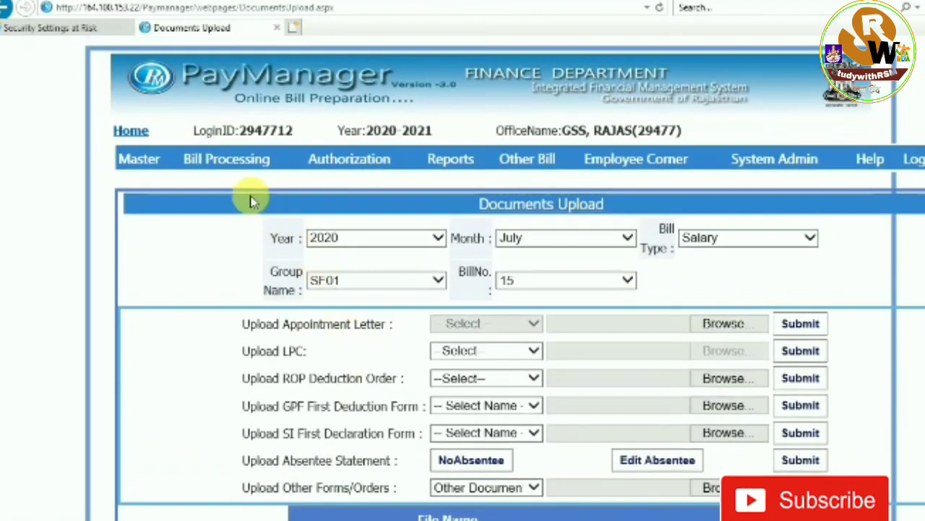
pyautogui.moveTo(244, 161)
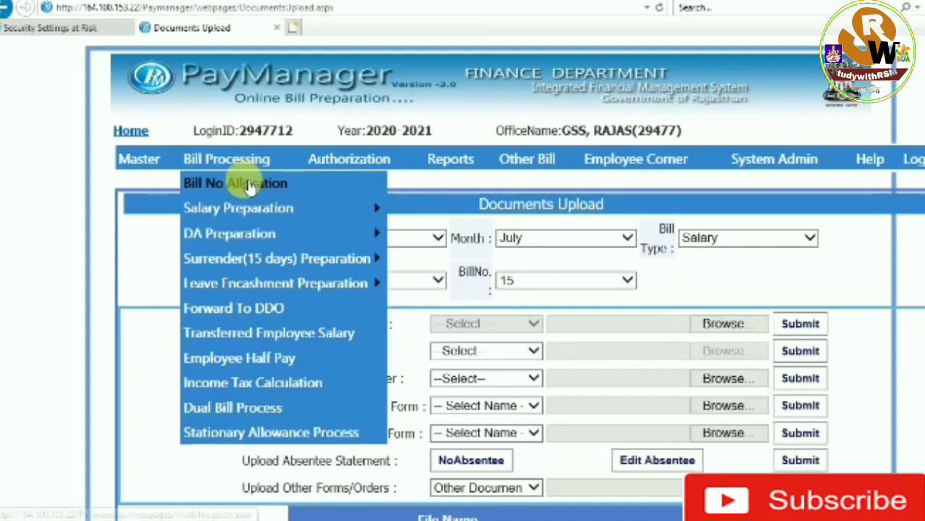
pyautogui.click(249, 308)
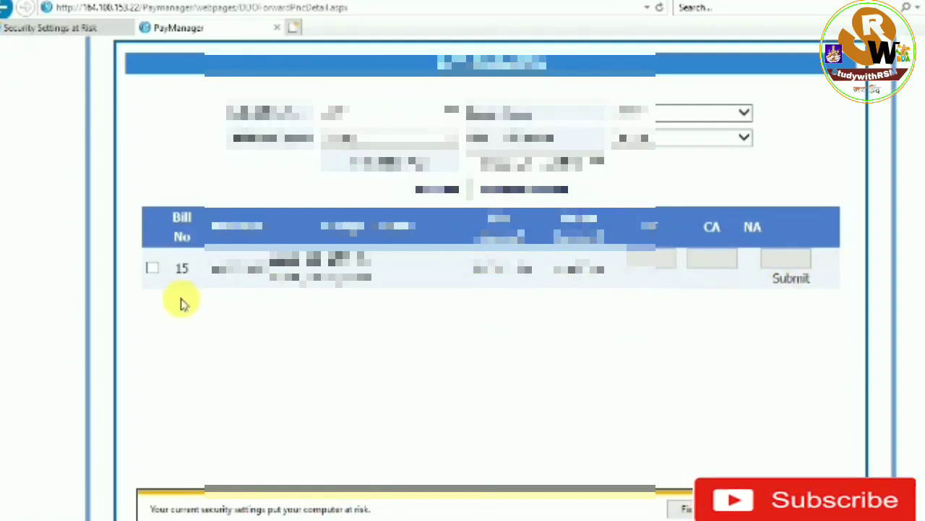
# Select bill 15 in the DDO Forward list, submit its budget row and acknowledge the message.
pyautogui.click(153, 269)
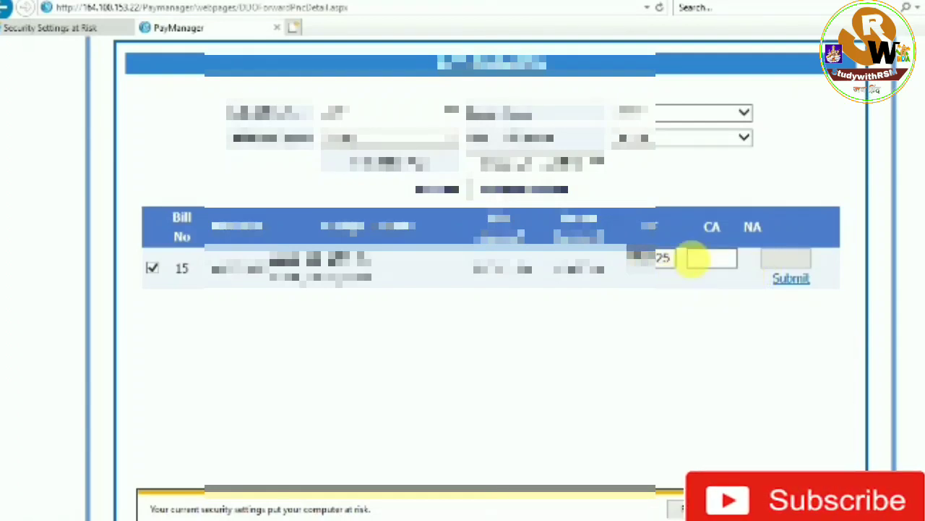
pyautogui.click(787, 282)
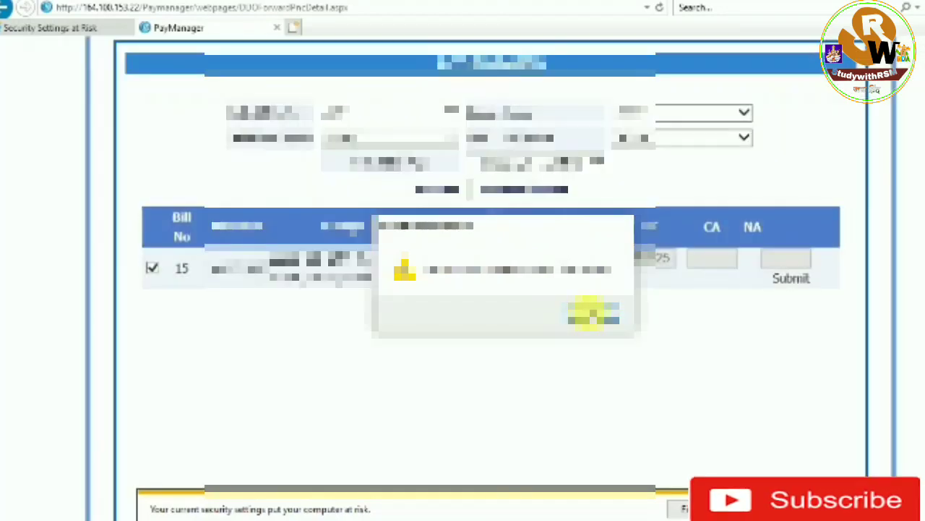
pyautogui.click(593, 313)
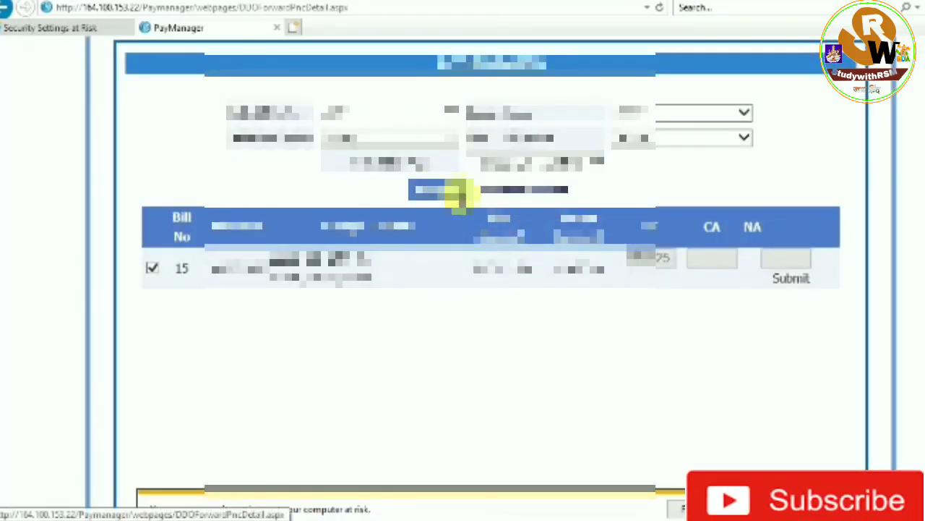
# Forward bill 15 to the DDO and close the resulting message.
pyautogui.click(434, 191)
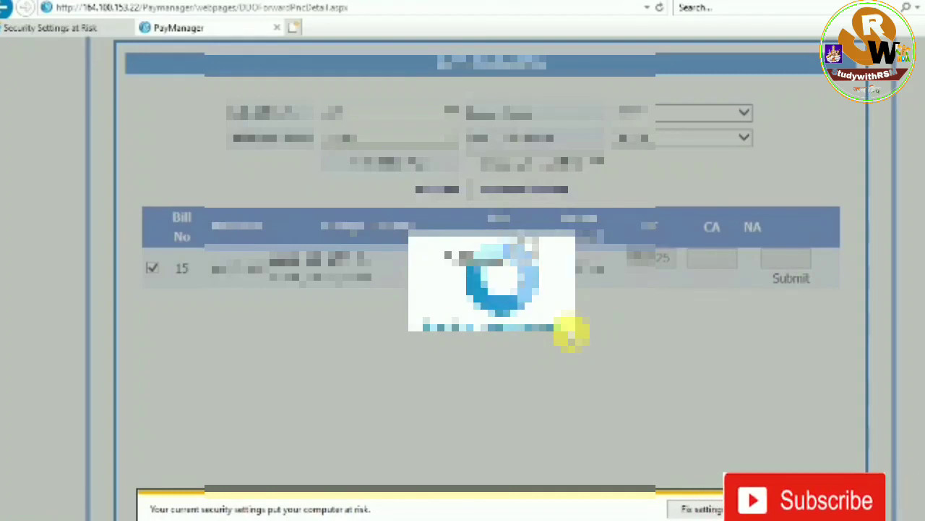
pyautogui.scroll(2, 571, 333)
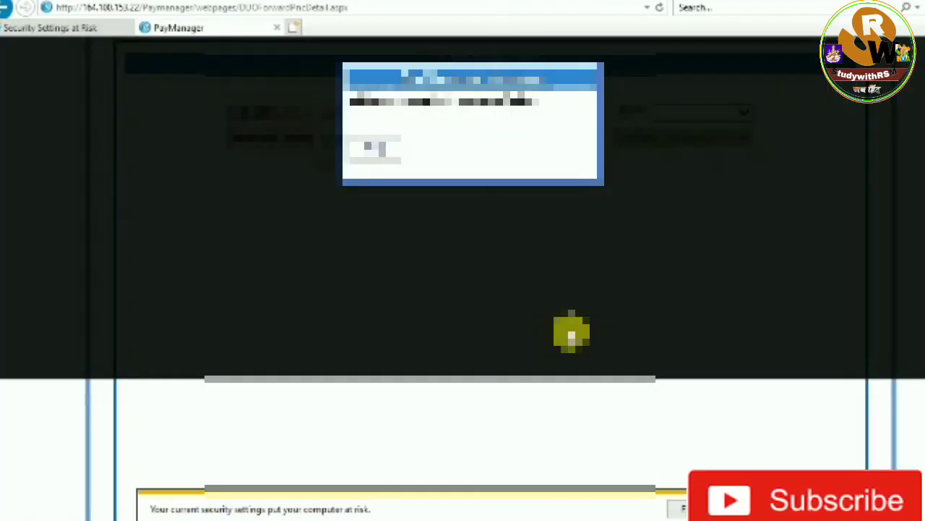
pyautogui.click(362, 152)
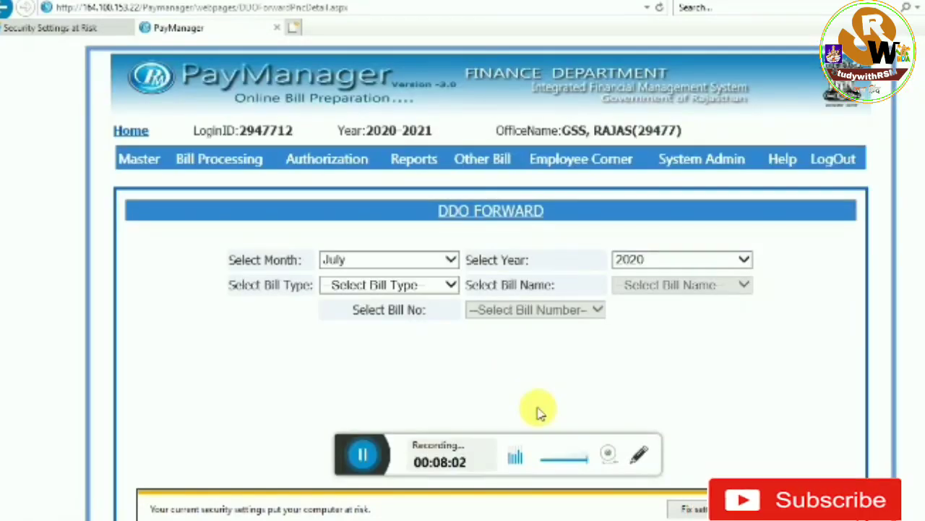
pyautogui.moveTo(350, 445); pyautogui.dragTo(517, 515)
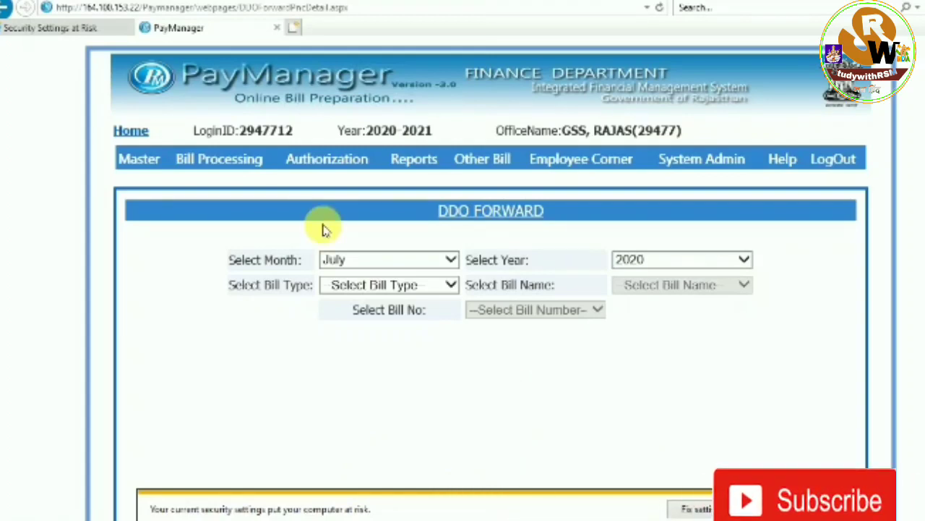
# View the Bill Status page and check the DDO Forward status of the July 2020 SF01 salary bill.
pyautogui.moveTo(330, 165)
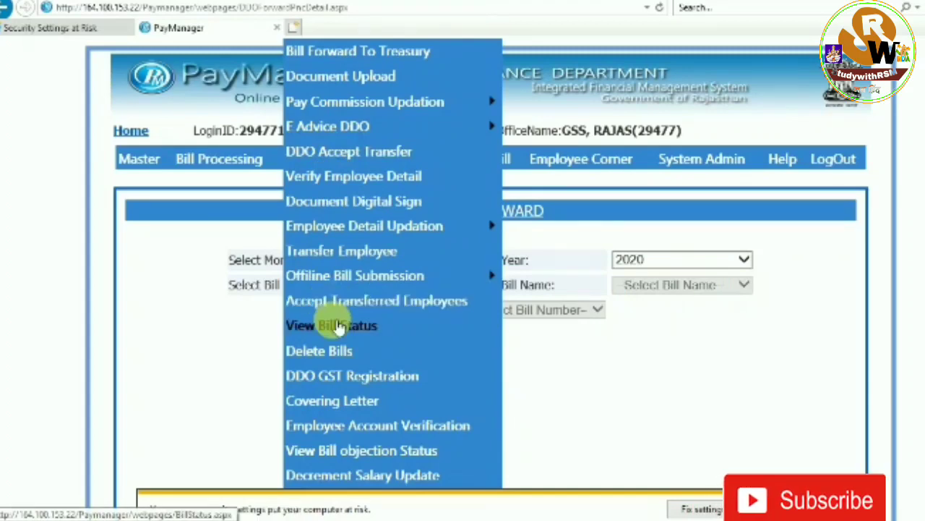
pyautogui.click(330, 324)
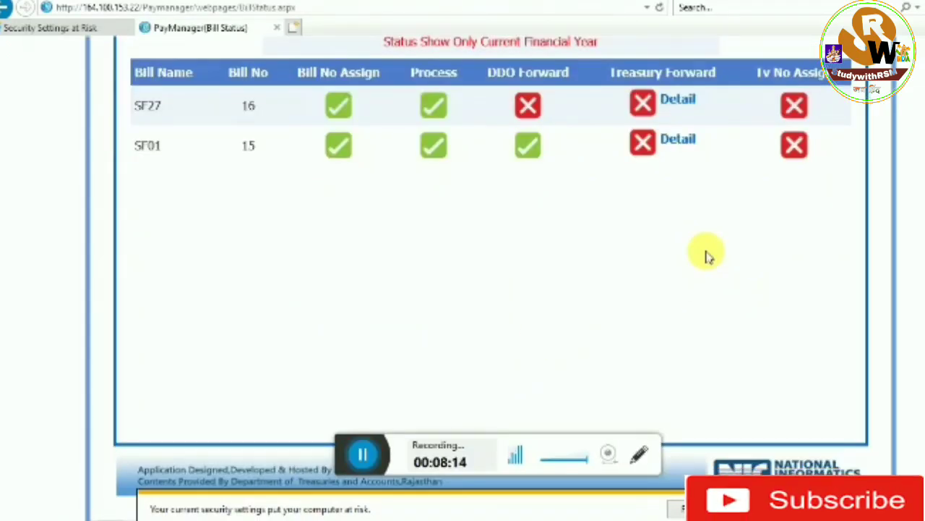
pyautogui.scroll(3, 673, 203)
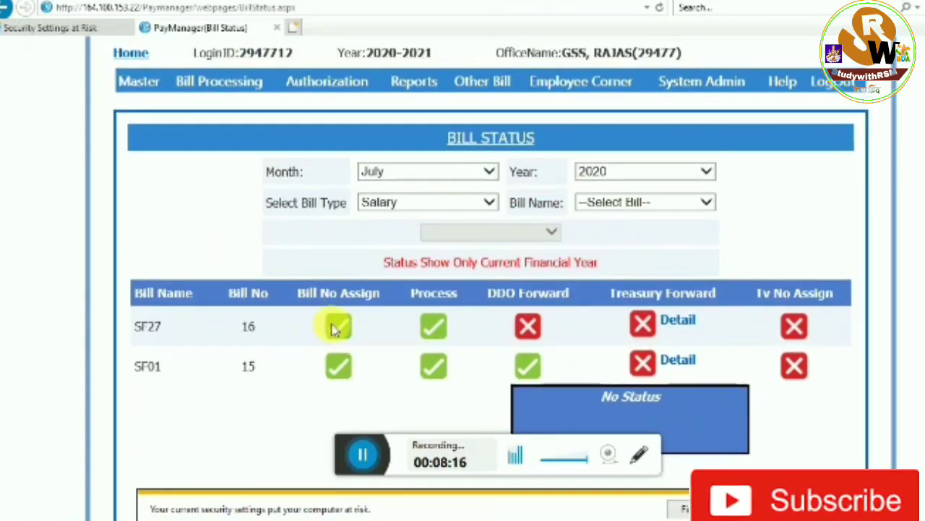
pyautogui.moveTo(352, 446); pyautogui.dragTo(498, 502)
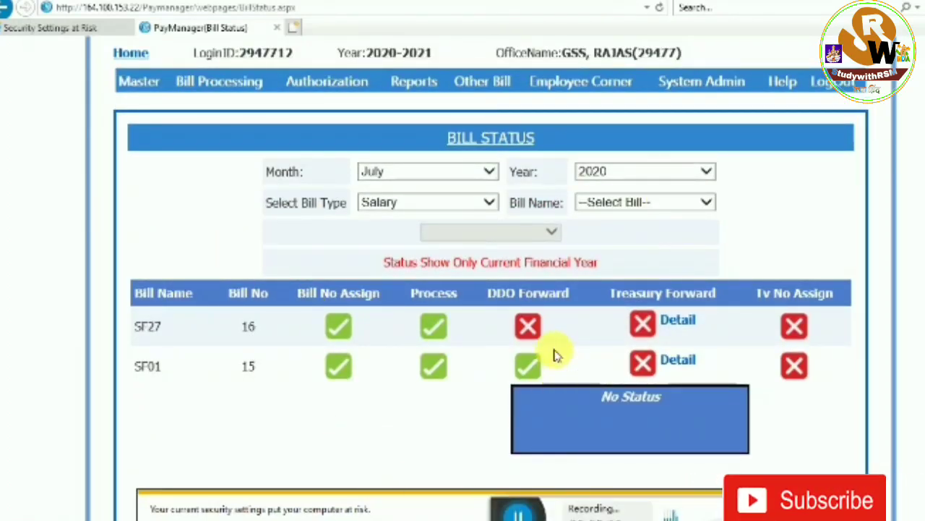
pyautogui.scroll(2, 535, 327)
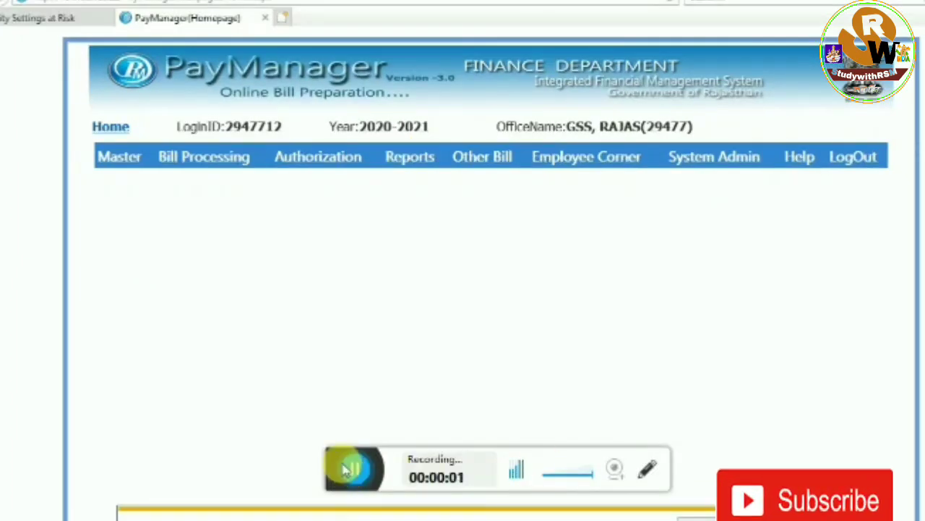
# Open Document Digital Sign and list the July 2020 bills with bill type Salary and group name SF01.
pyautogui.moveTo(347, 467); pyautogui.dragTo(376, 520)
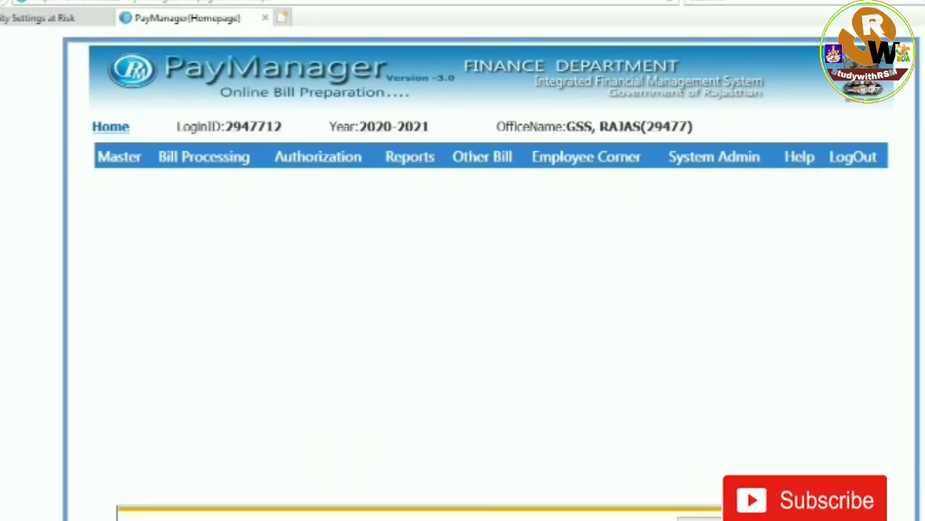
pyautogui.moveTo(319, 163)
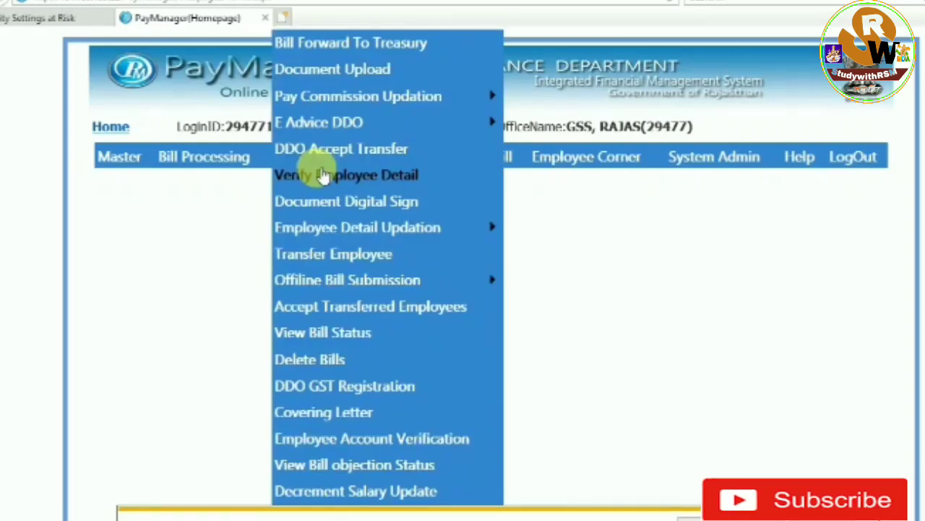
pyautogui.click(327, 207)
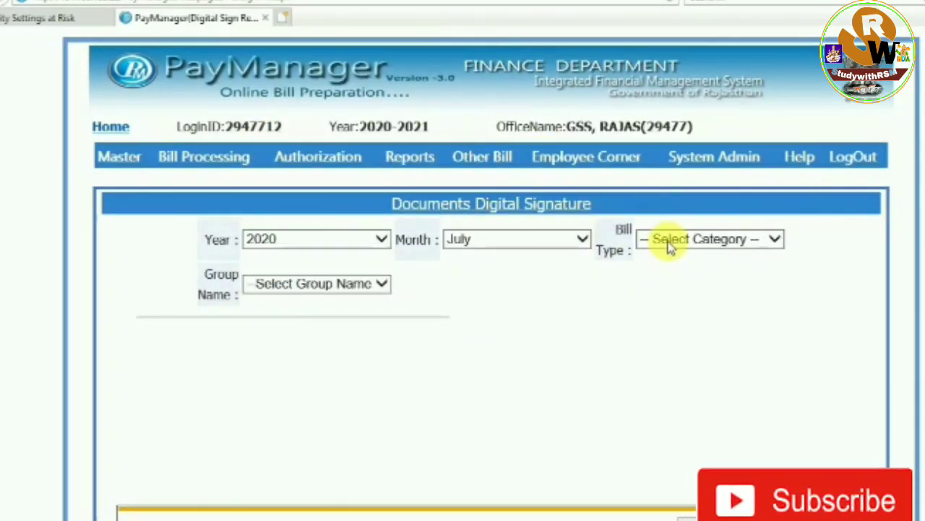
pyautogui.click(667, 243)
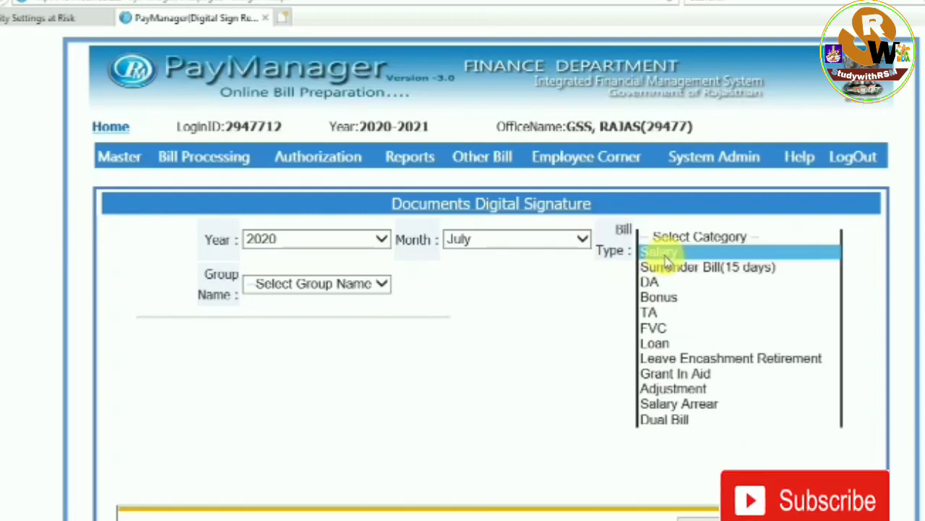
pyautogui.click(665, 253)
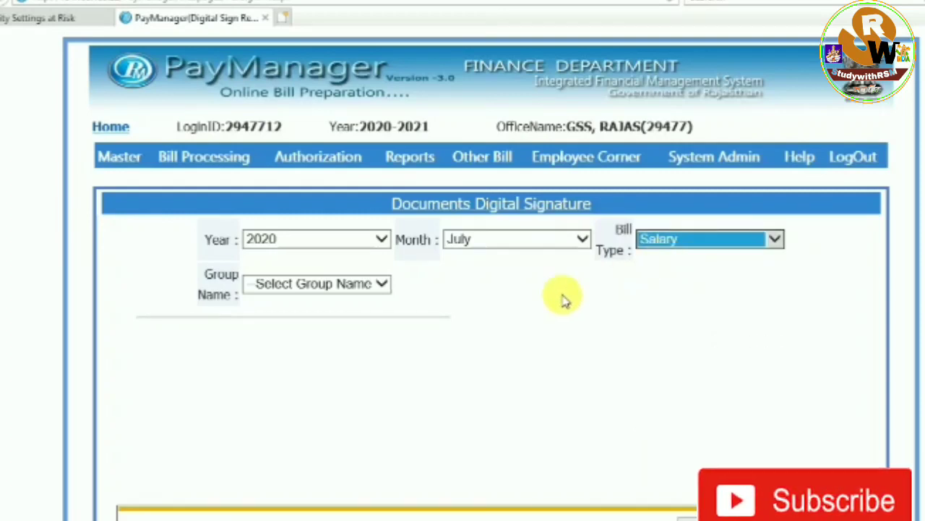
pyautogui.click(307, 285)
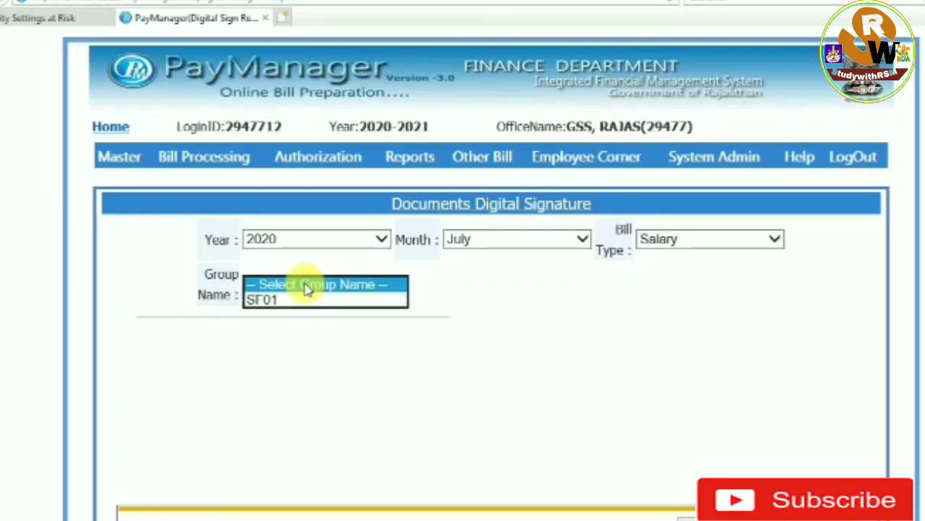
pyautogui.click(300, 300)
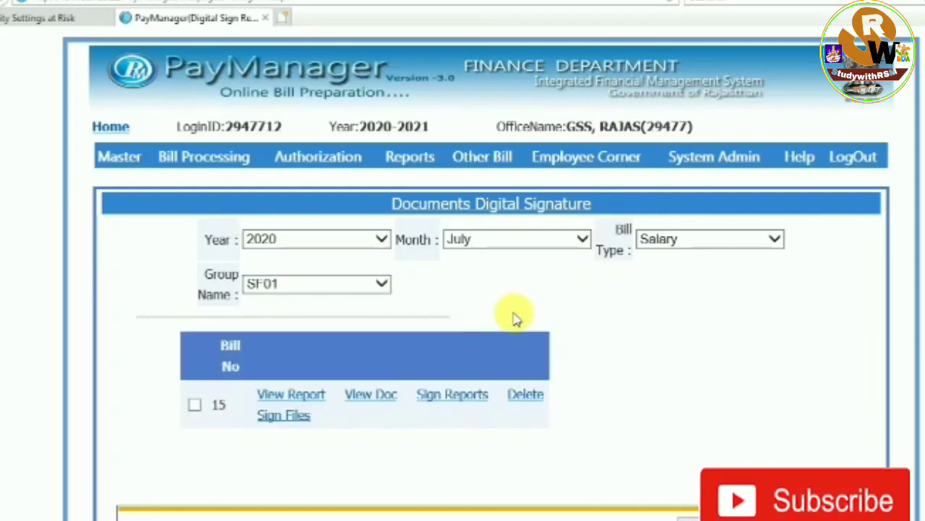
# Sign the files of bill 15 by DSC with the listed certificate, entering the digital signature PIN, and acknowledge the message.
pyautogui.click(195, 405)
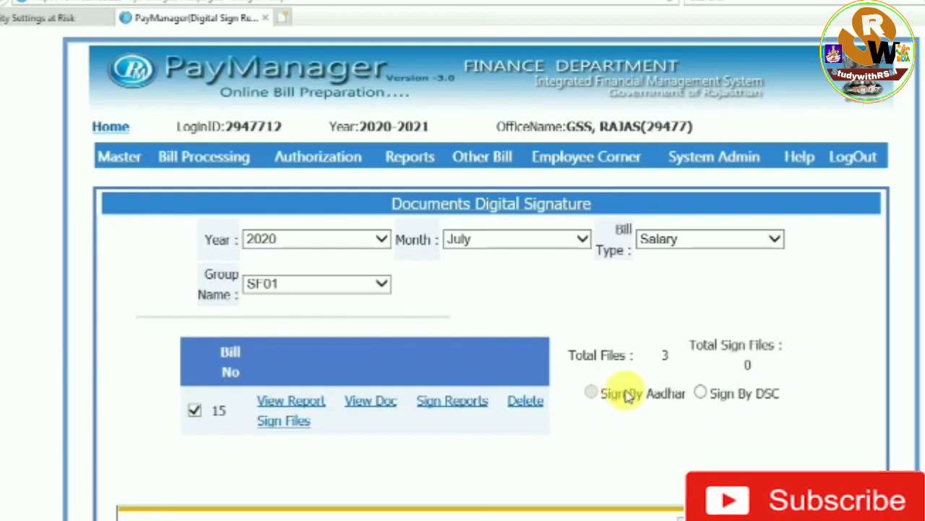
pyautogui.click(701, 393)
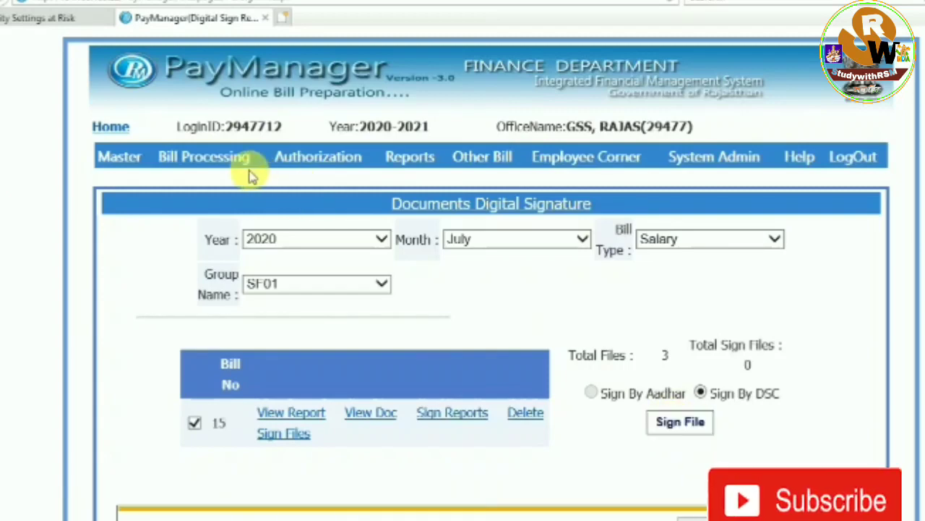
pyautogui.moveTo(119, 156)
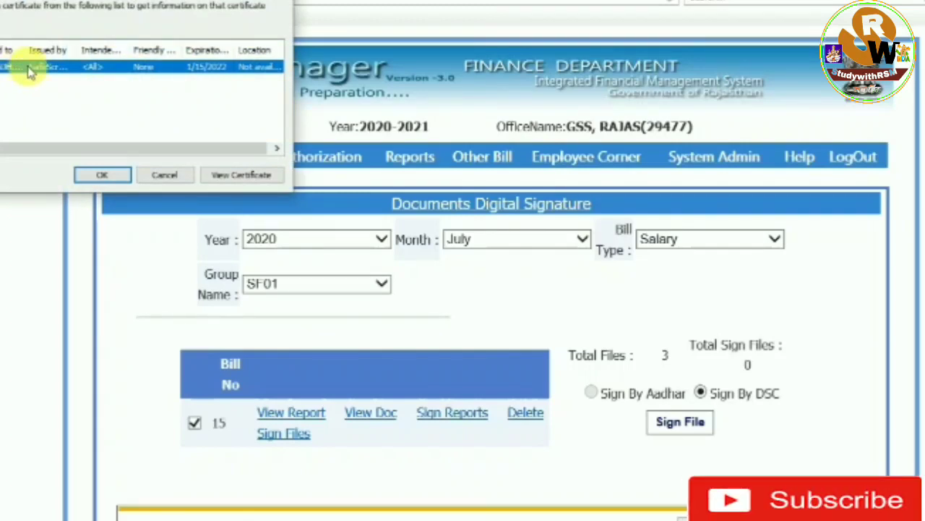
pyautogui.click(87, 181)
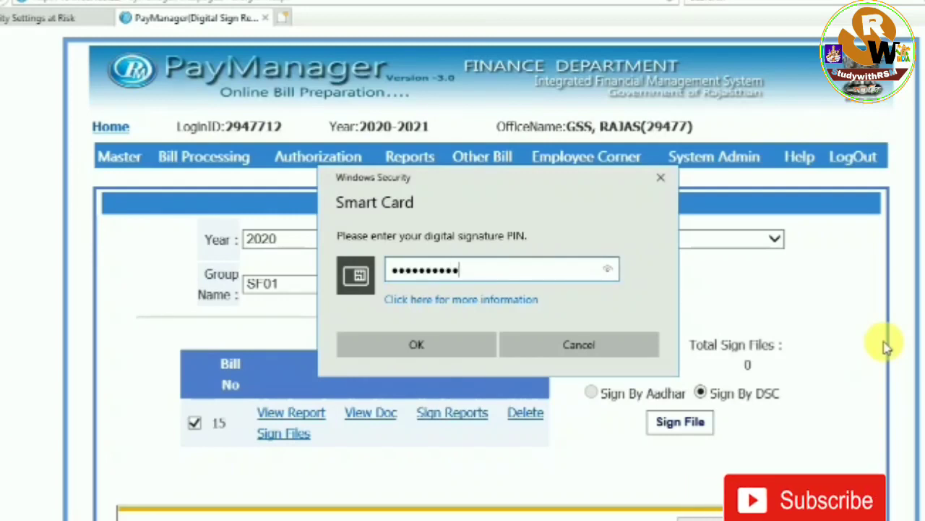
pyautogui.click(386, 340)
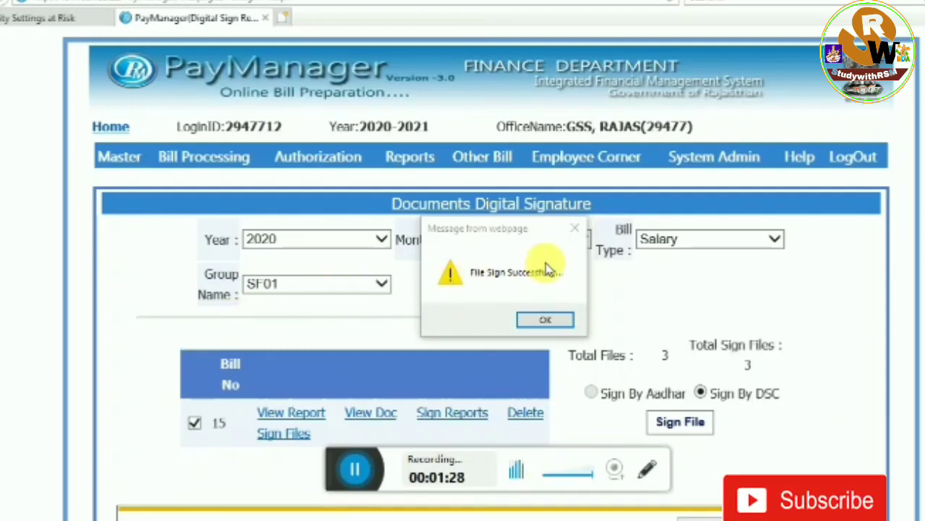
pyautogui.click(535, 322)
pyautogui.moveTo(346, 468); pyautogui.dragTo(354, 481)
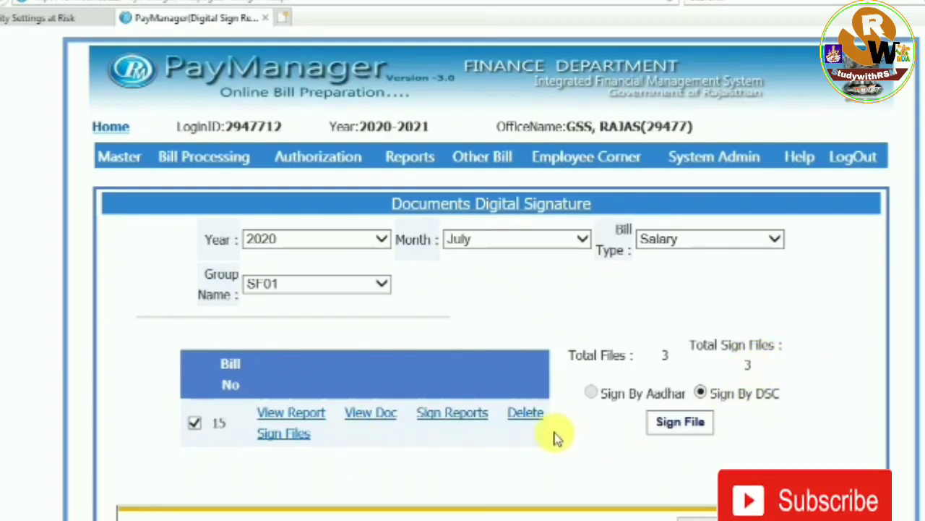
# Open the signed reports of bill 15 and download the Salaryouter and SalaryInner PDFs.
pyautogui.click(439, 418)
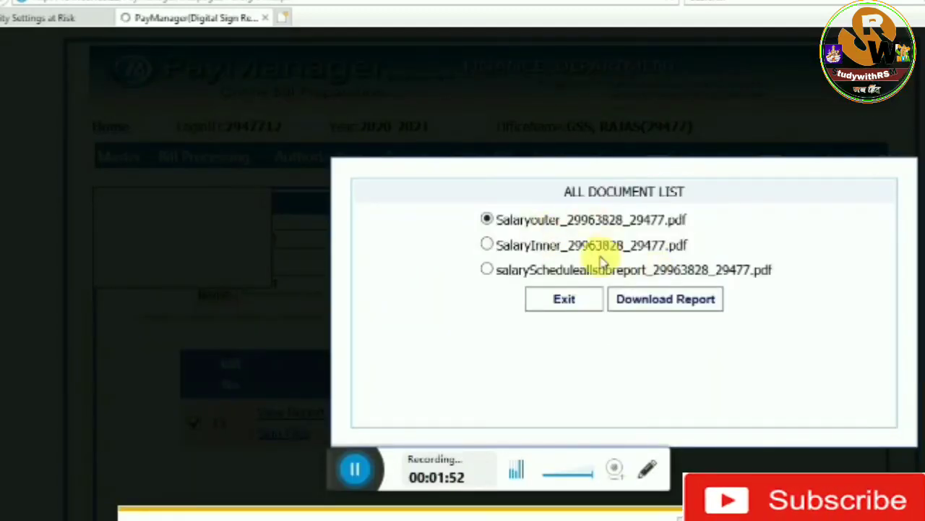
pyautogui.click(655, 300)
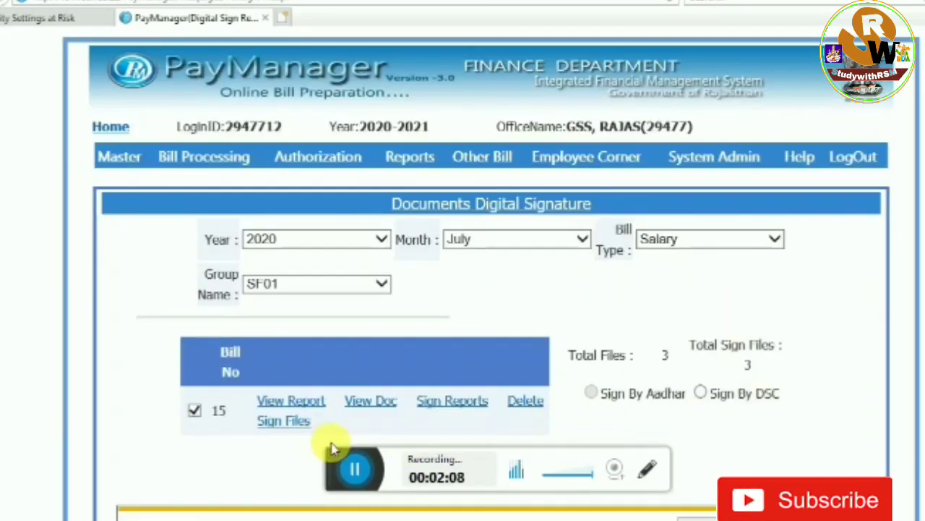
pyautogui.moveTo(338, 460); pyautogui.dragTo(350, 520)
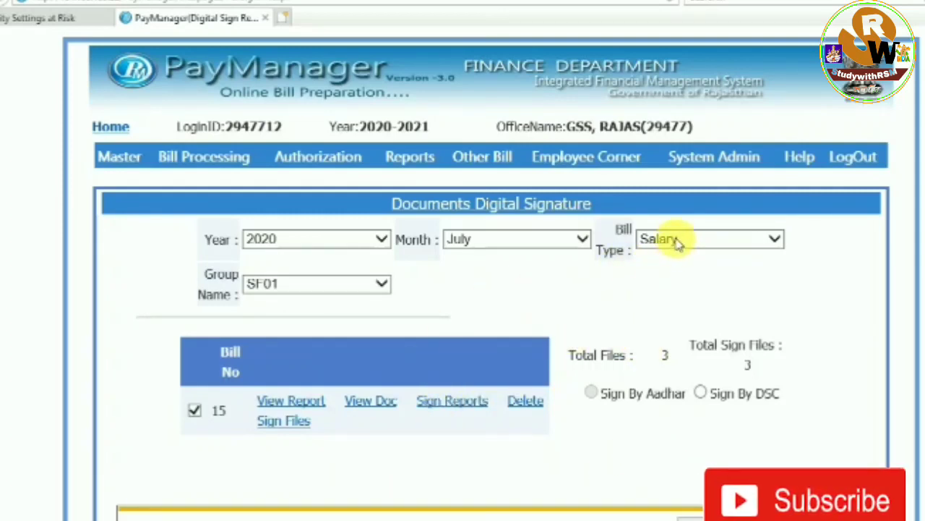
pyautogui.click(449, 405)
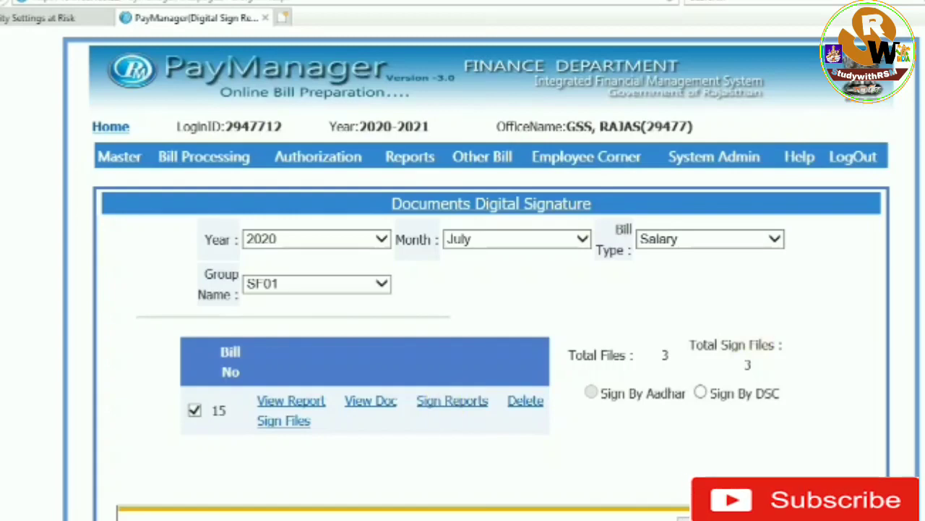
# Open the downloaded SalaryInner PDF from the browser's download list, review its pages and return to PayManager.
pyautogui.hotkey('alt', 'x')
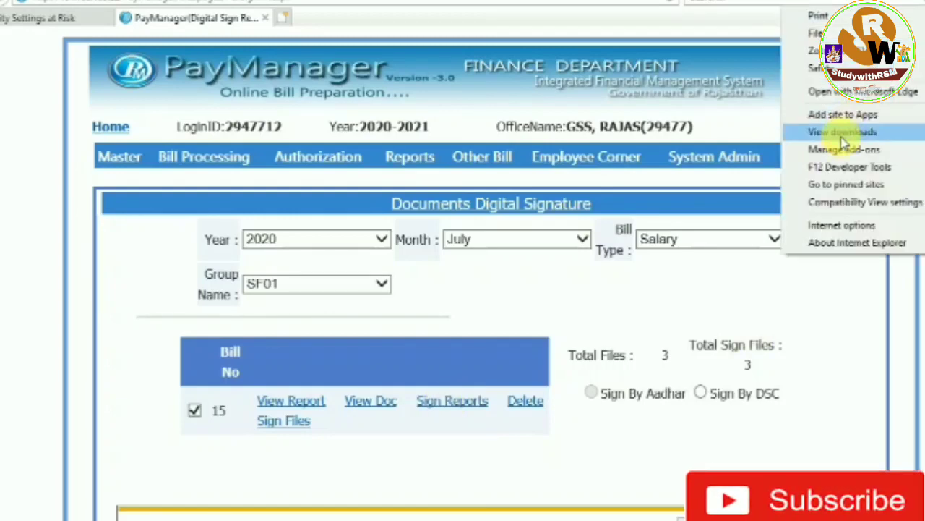
pyautogui.click(788, 130)
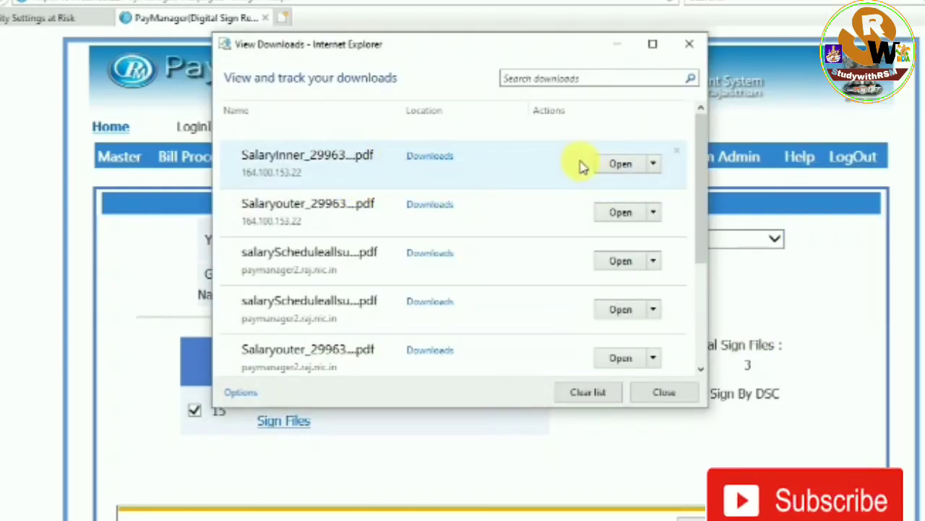
pyautogui.click(619, 164)
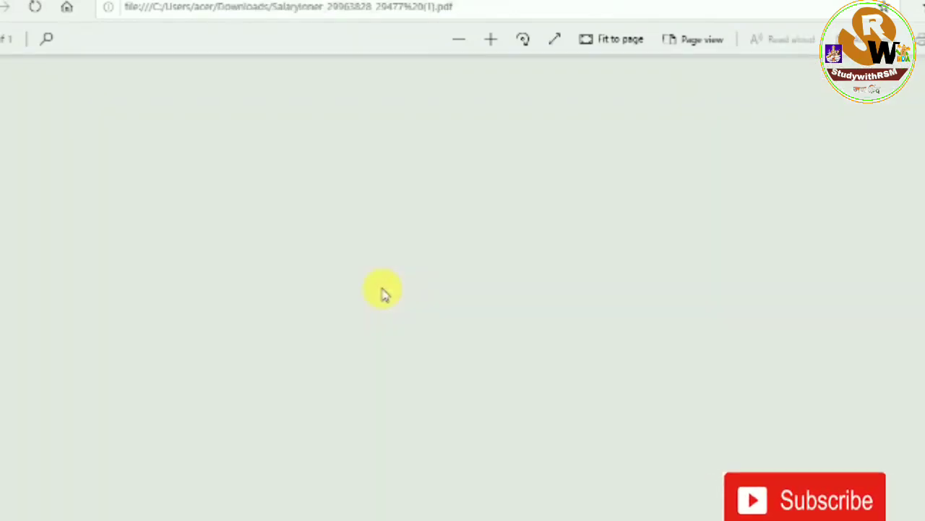
pyautogui.scroll(-15, 383, 293)
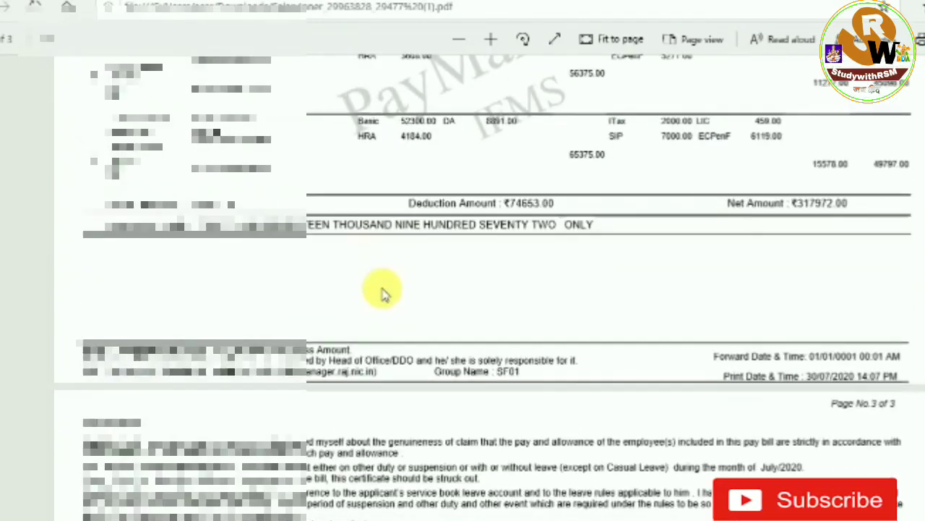
pyautogui.scroll(-5, 383, 293)
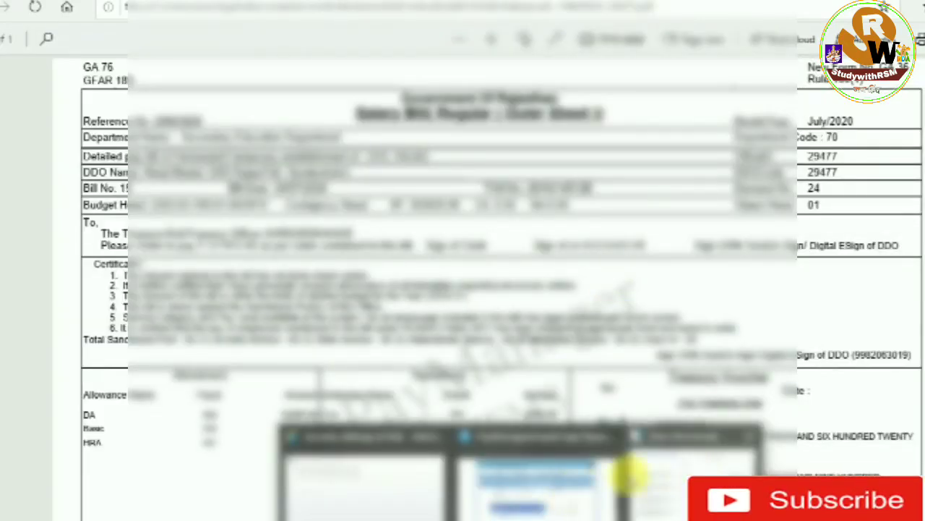
pyautogui.click(557, 494)
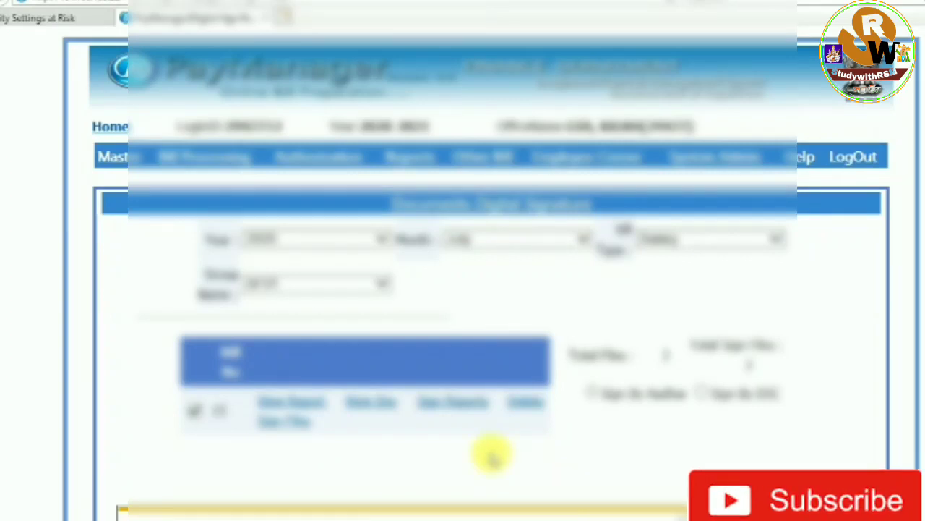
# Forward the July 2020 SF01 salary bill 15 to the treasury and close the resulting message.
pyautogui.moveTo(316, 163)
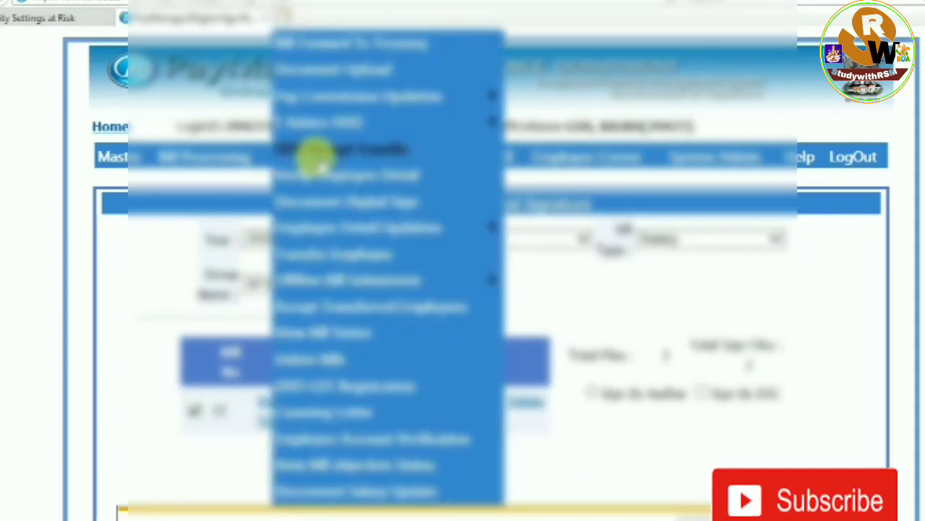
pyautogui.moveTo(354, 284)
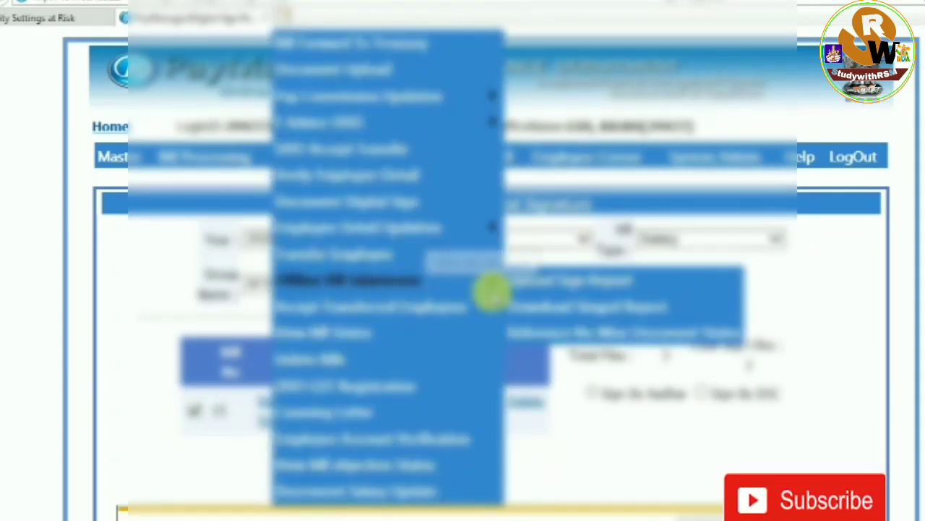
pyautogui.moveTo(352, 161)
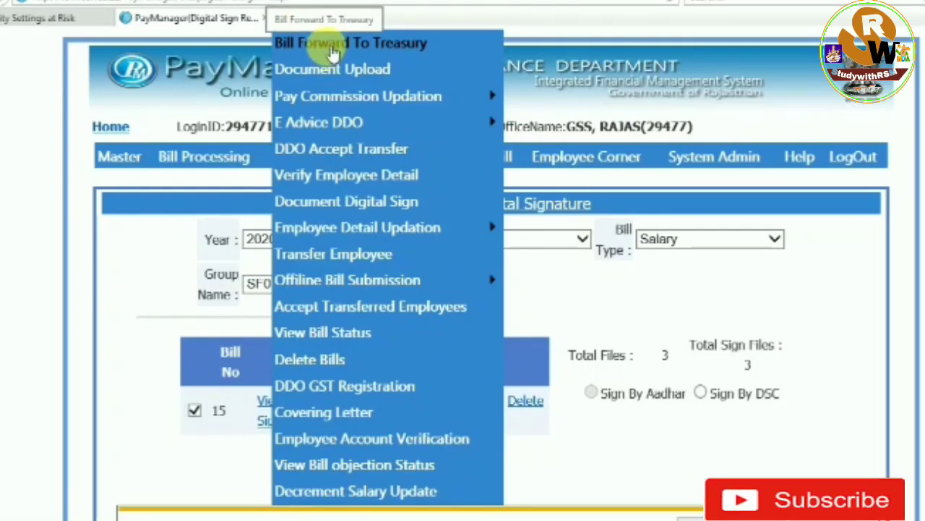
pyautogui.click(327, 46)
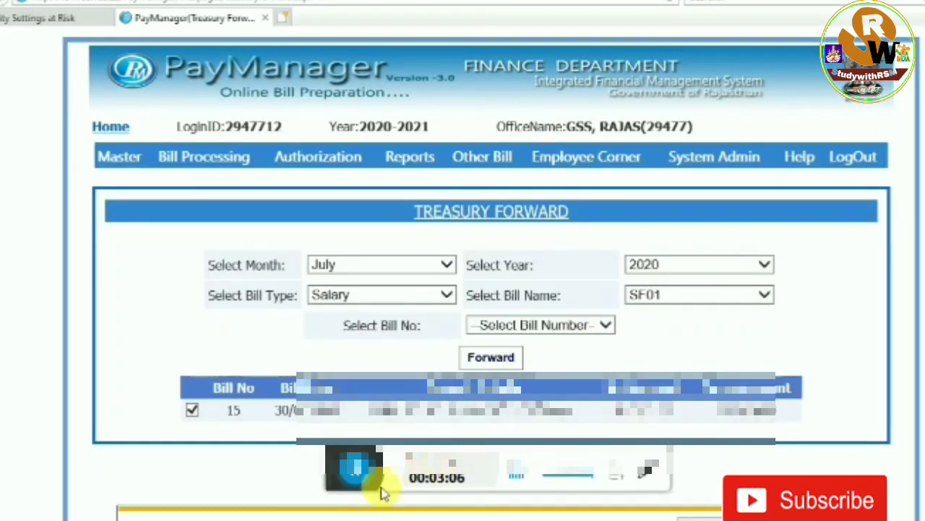
pyautogui.moveTo(331, 465); pyautogui.dragTo(402, 515)
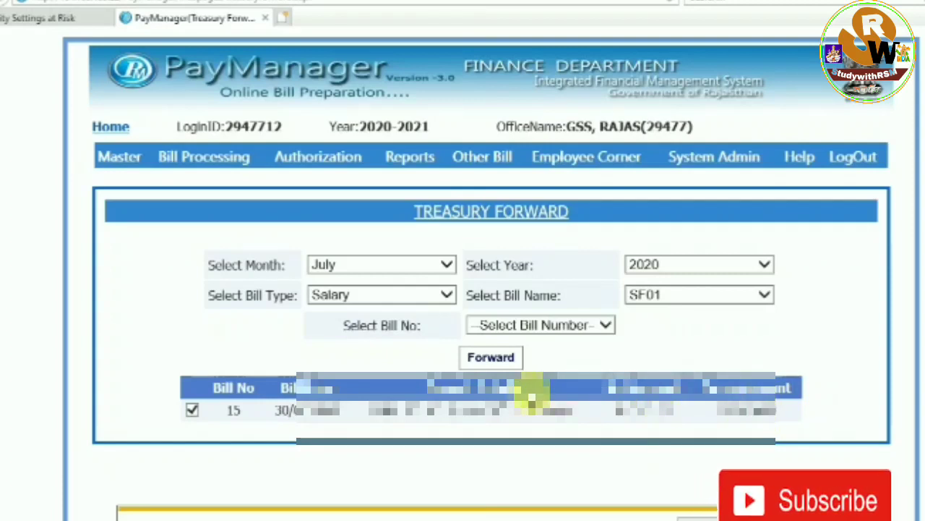
pyautogui.click(485, 358)
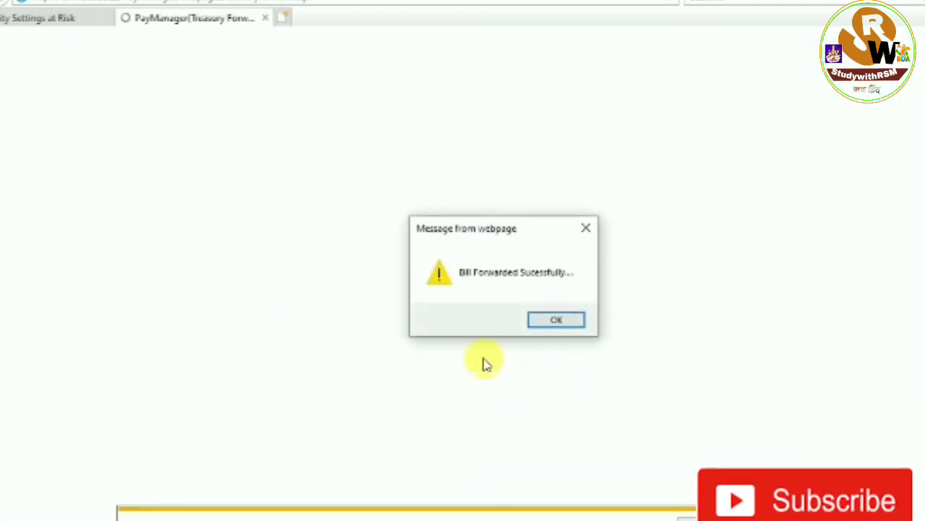
pyautogui.click(555, 321)
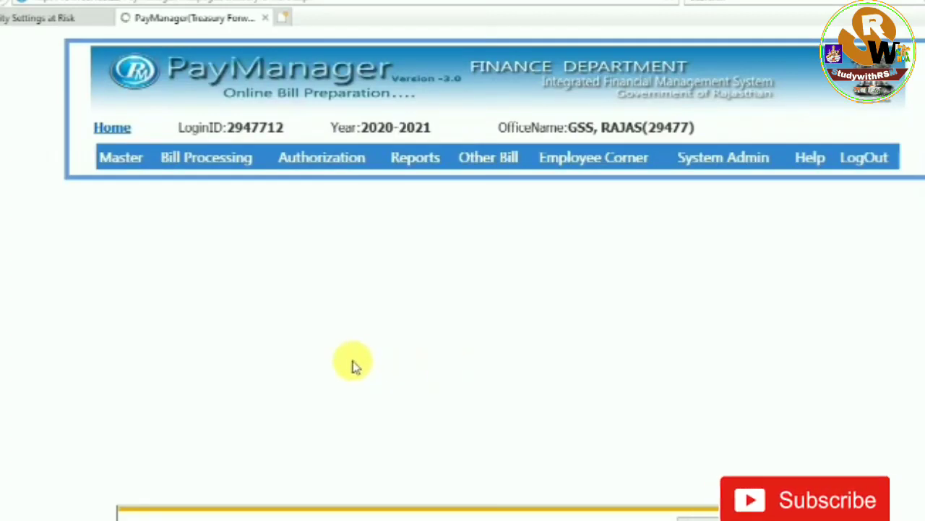
# View the Bill Status page again and examine the Treasury Forward status of SF01 bill 15.
pyautogui.moveTo(333, 163)
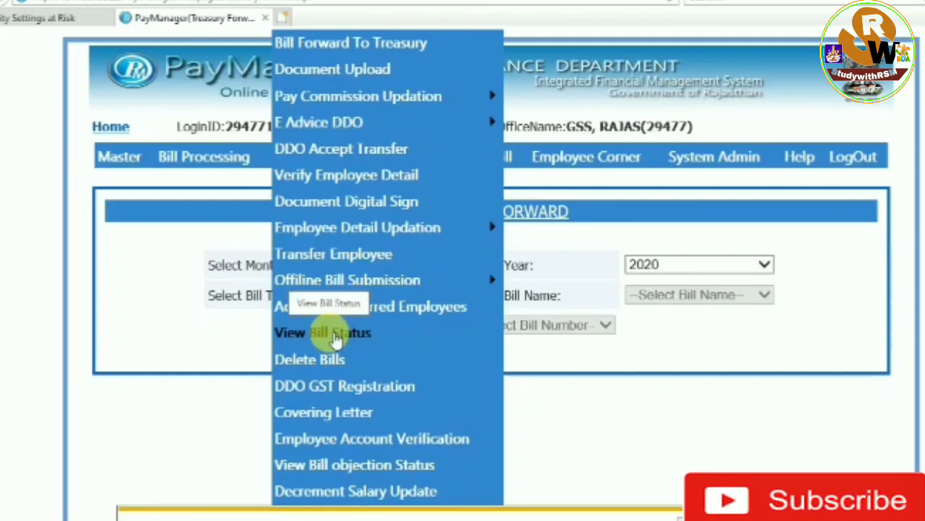
pyautogui.click(337, 334)
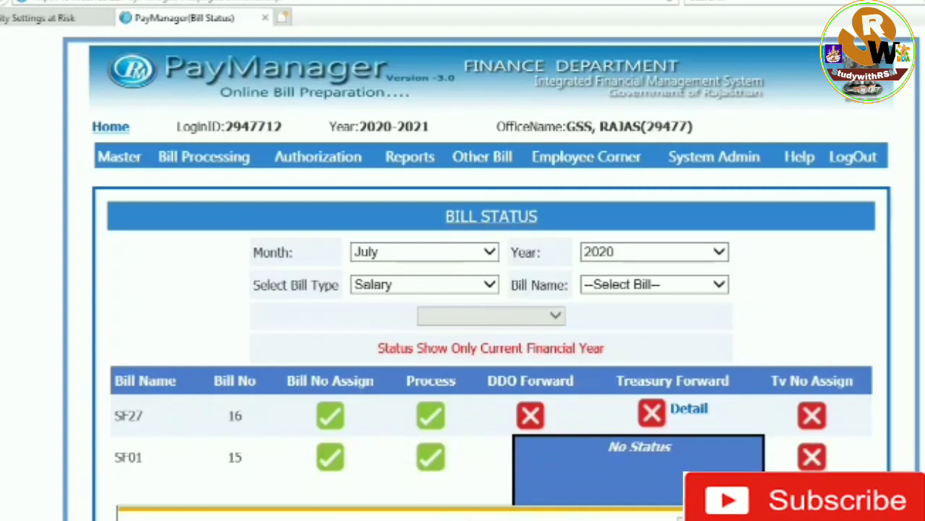
pyautogui.scroll(-5, 502, 498)
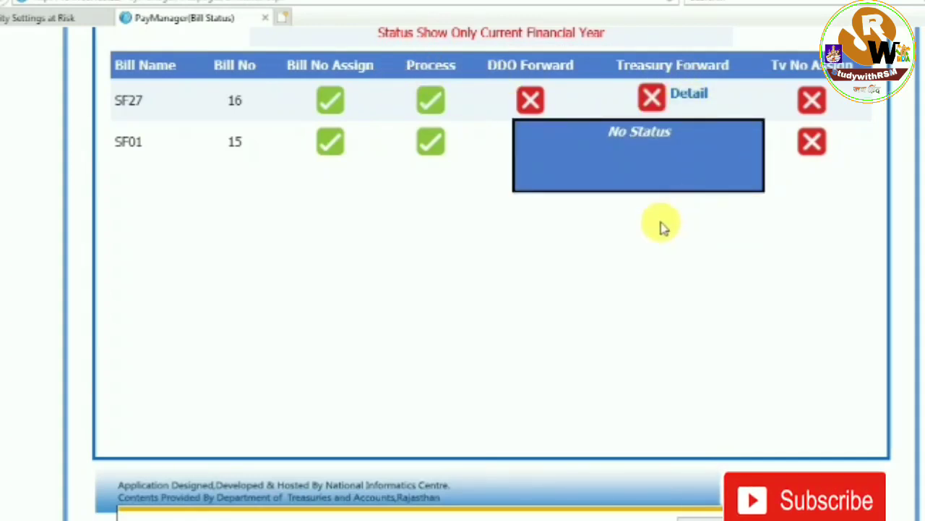
pyautogui.scroll(1, 536, 269)
pyautogui.scroll(4, 536, 269)
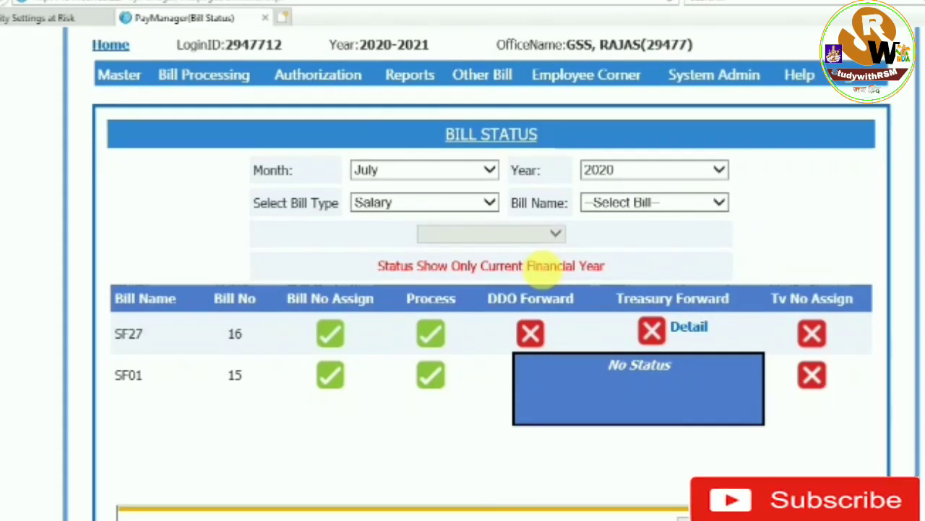
pyautogui.moveTo(196, 75)
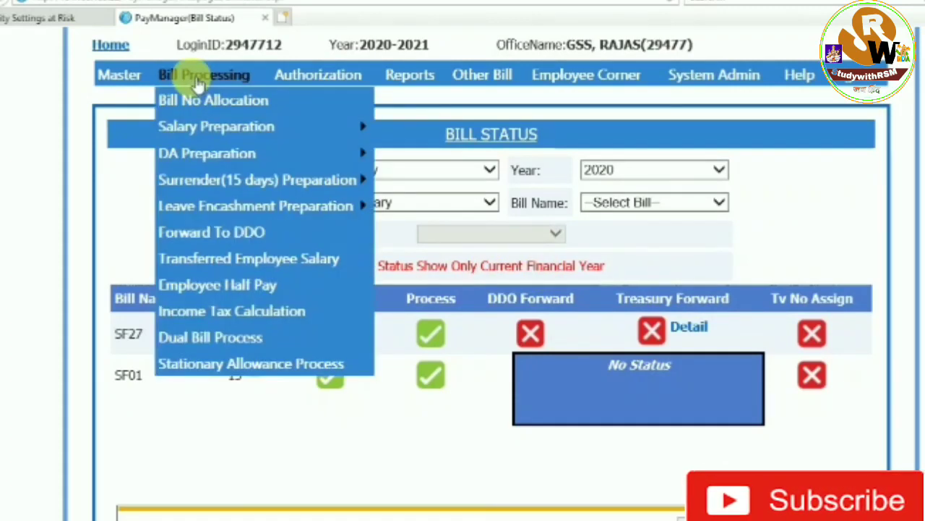